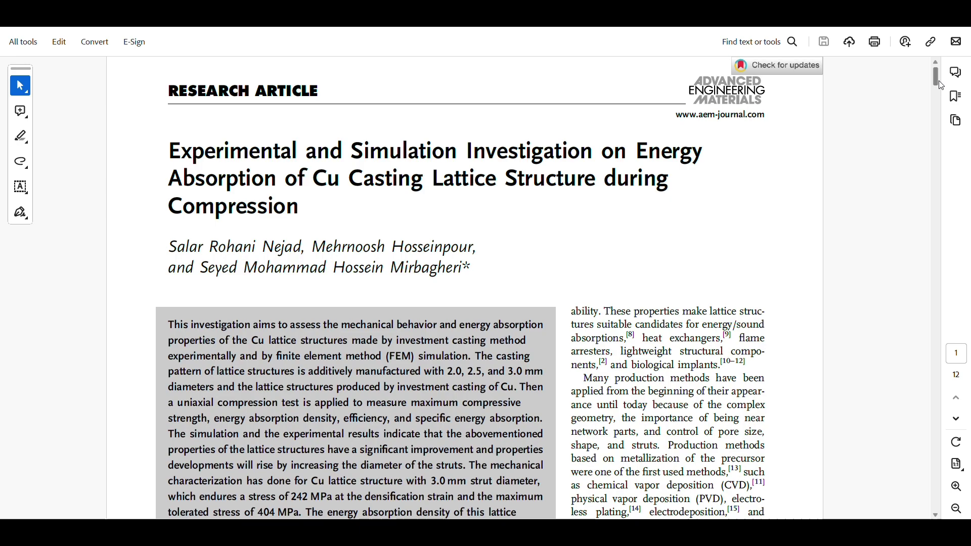
- Scroll the article to Table 1 on page 3 and highlight the CuLS-3 row
drag(933, 74, 948, 138)
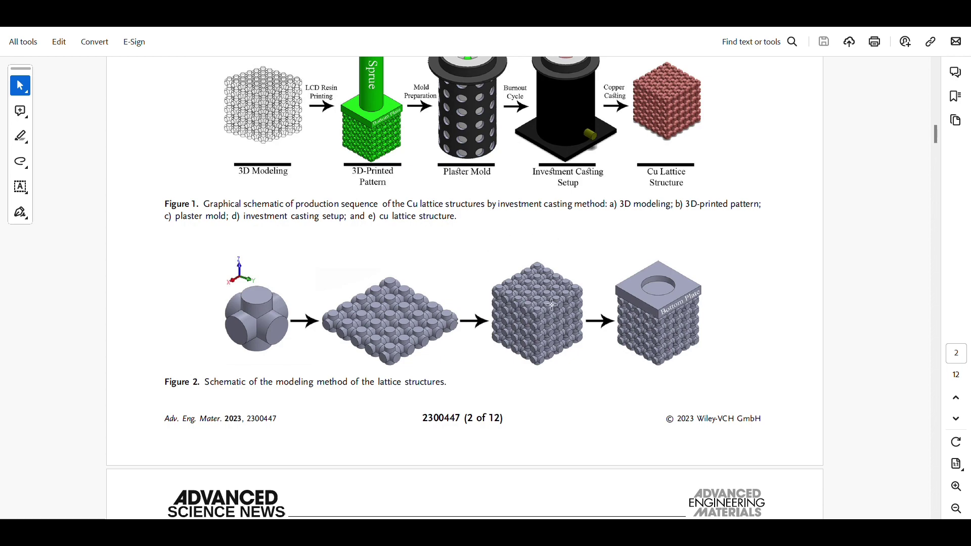
mouse_move(935, 128)
mouse_down()
mouse_move(939, 153)
mouse_move(932, 147)
mouse_up()
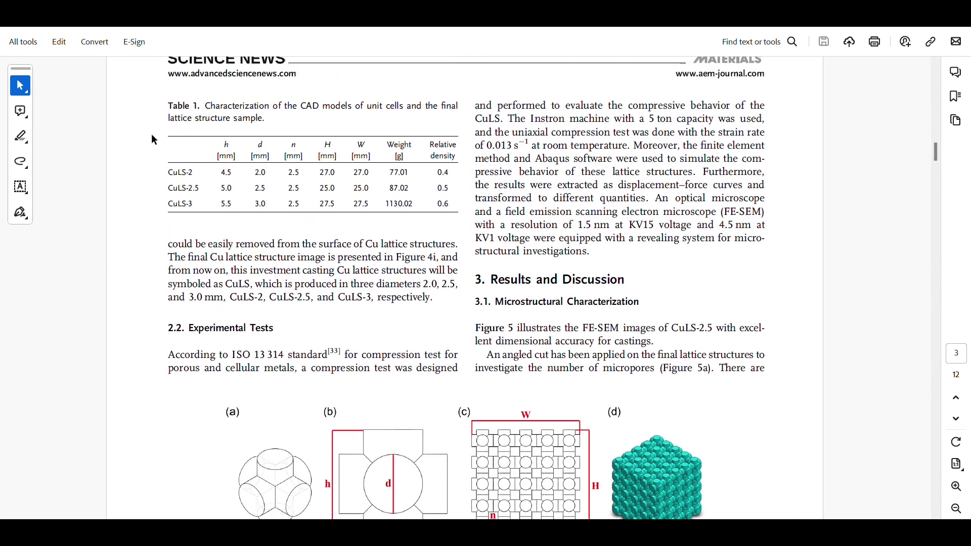
scroll(336, 445, down, 3)
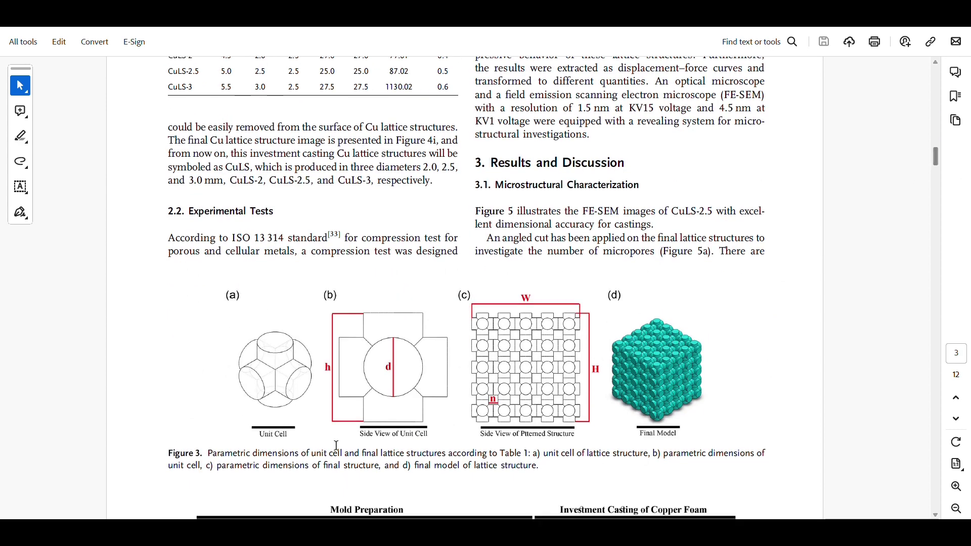
scroll(304, 353, up, 1)
scroll(303, 353, up, 1)
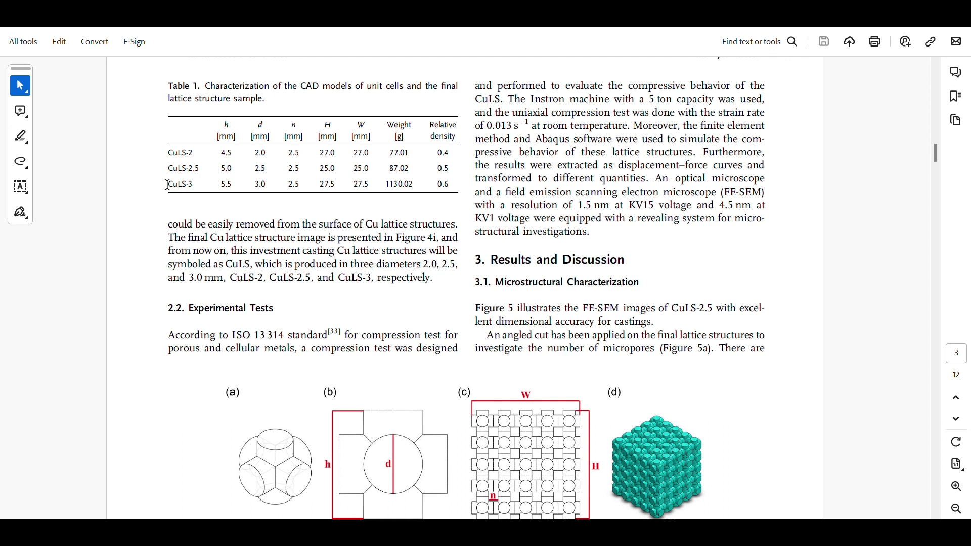
drag(167, 187, 197, 186)
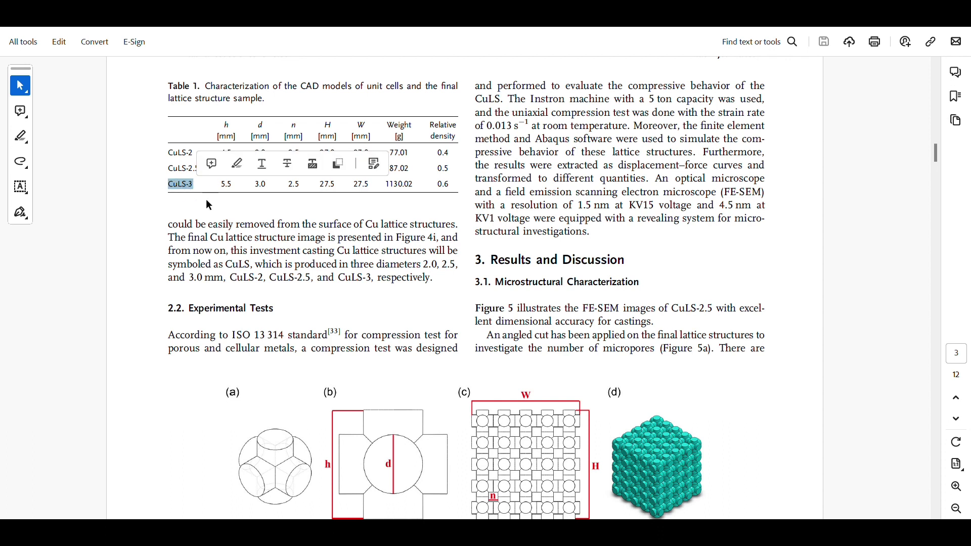
click(189, 209)
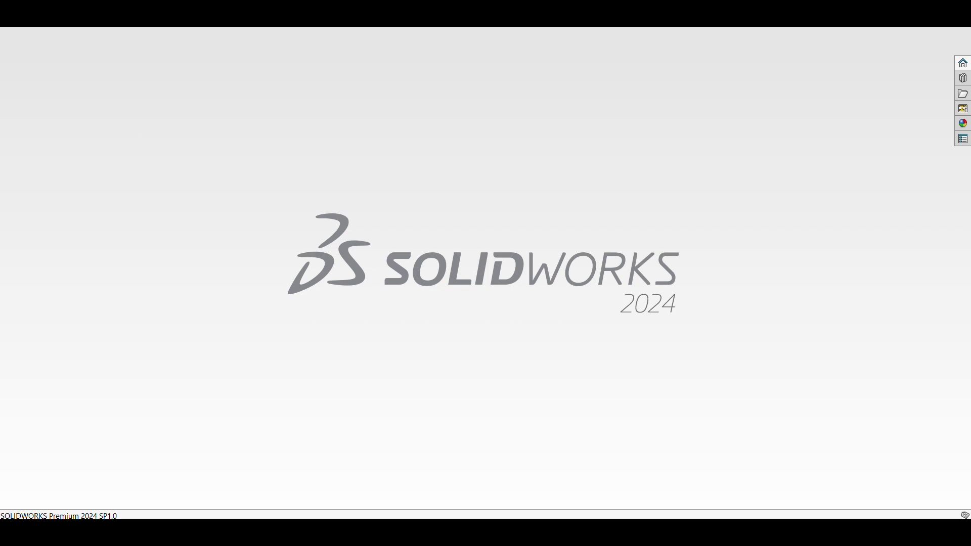
- Create a new part and draw a circle centred on the origin on the Top Plane
key(ctrl+n)
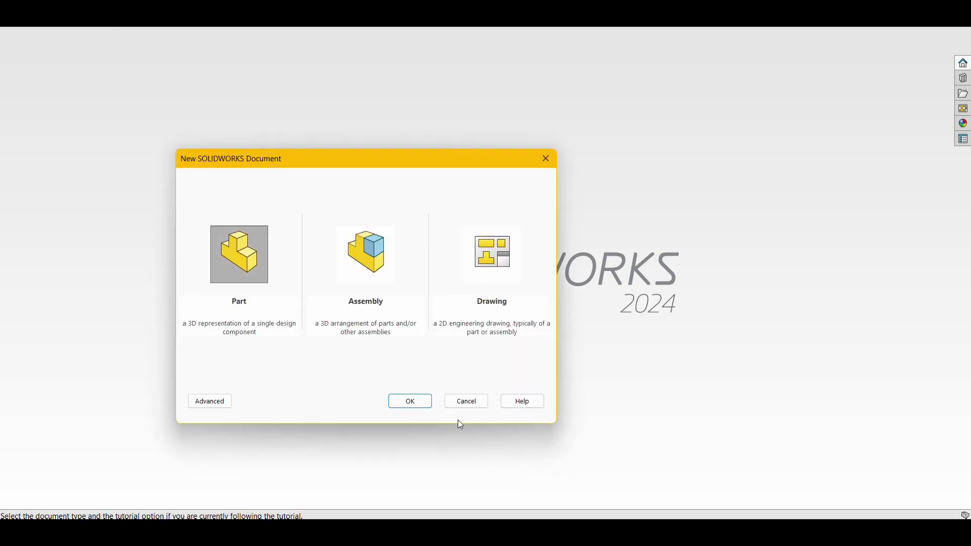
click(410, 401)
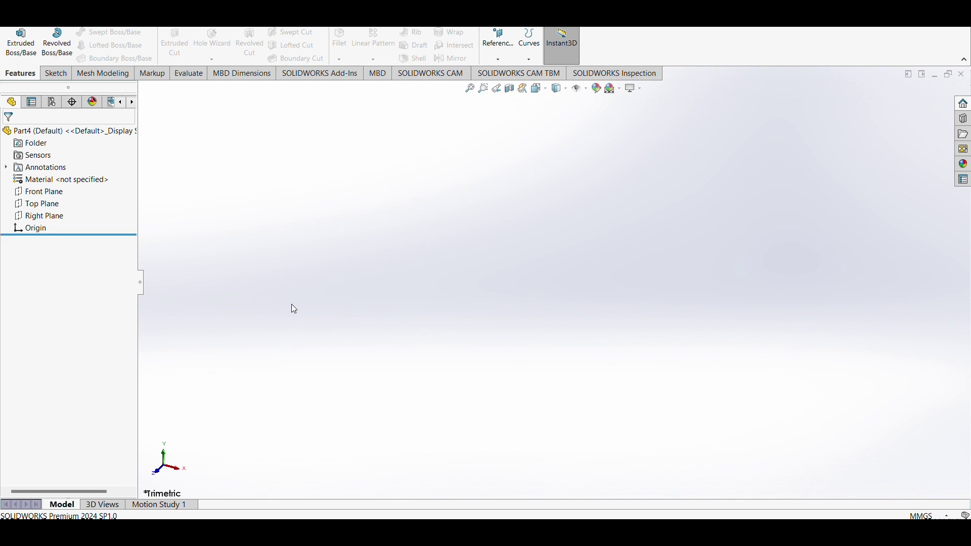
click(49, 204)
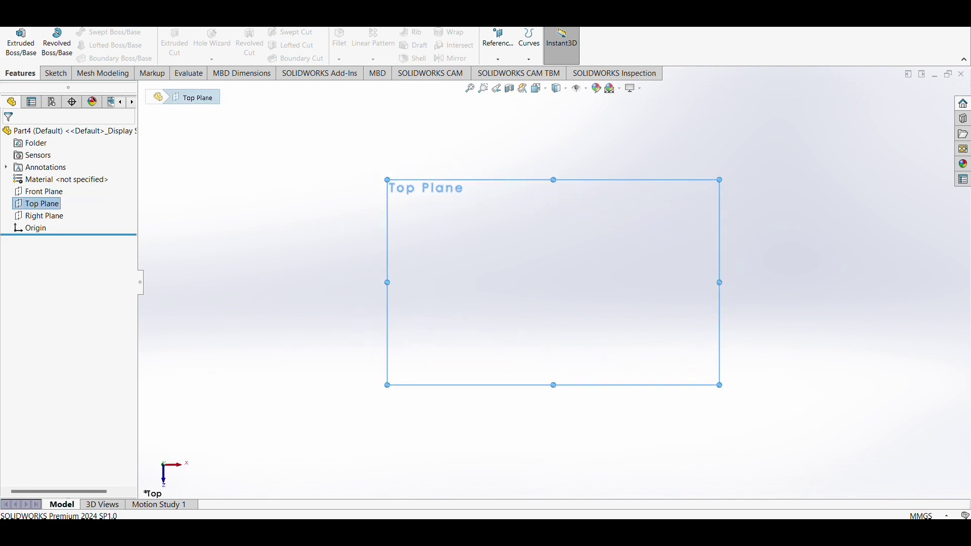
click(55, 73)
click(118, 32)
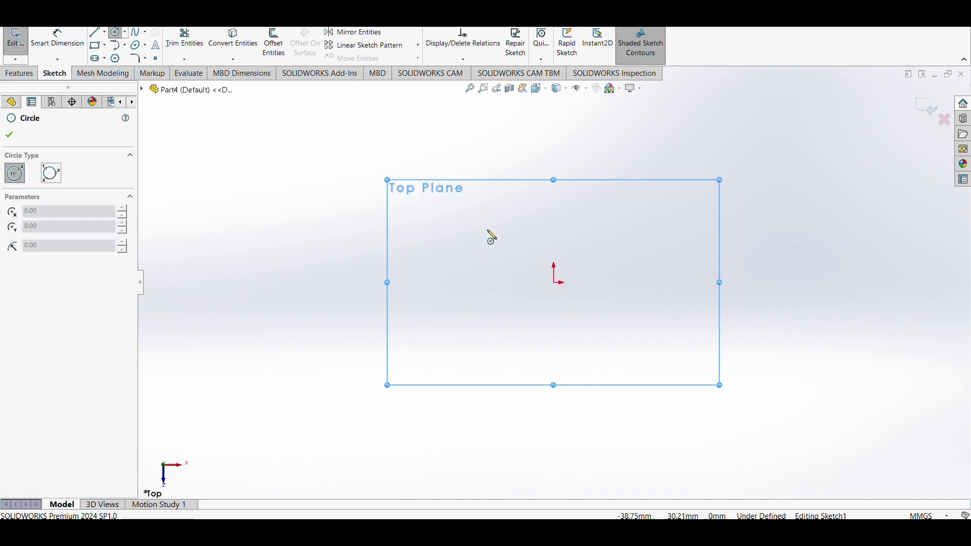
click(553, 282)
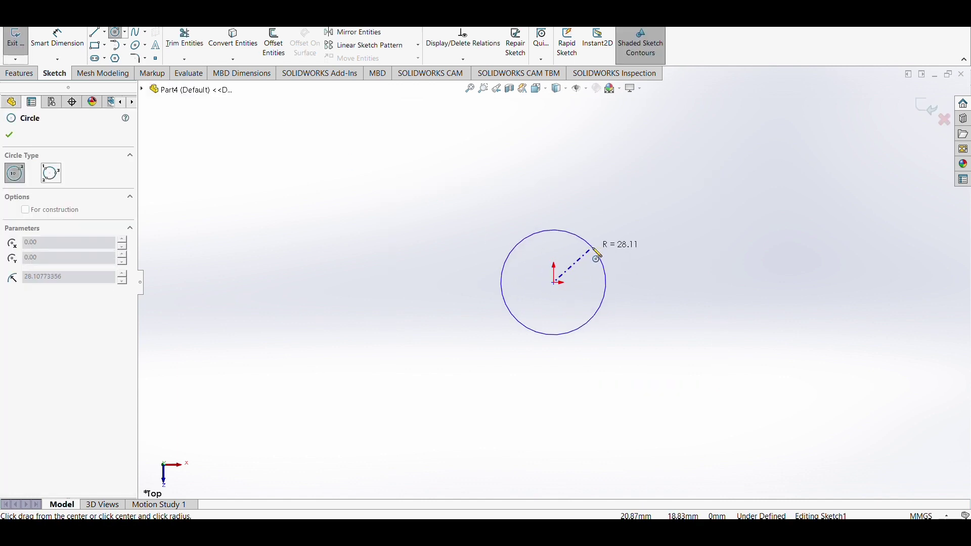
click(597, 257)
- Dimension the circle's diameter to 3 mm
right_drag(683, 281, 624, 253)
click(609, 275)
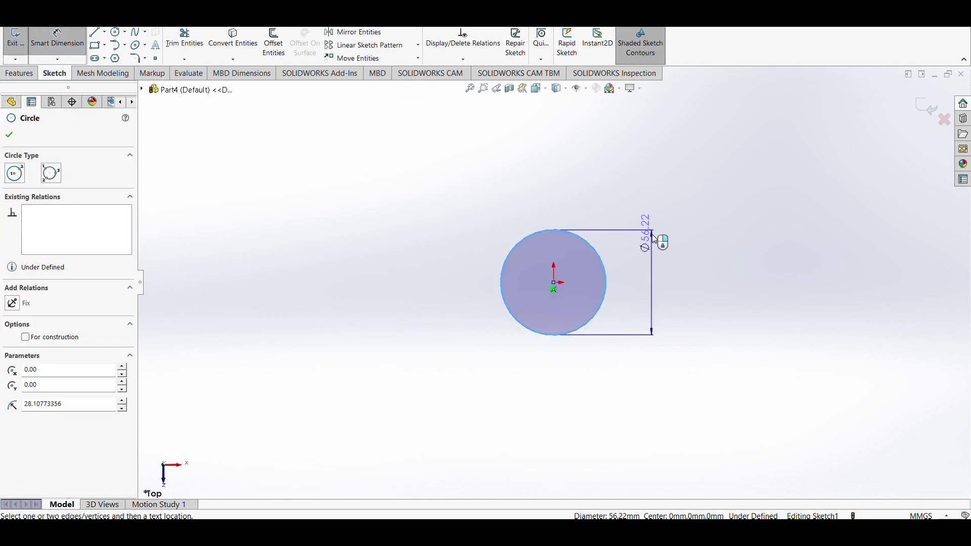
click(653, 237)
text(3)
key(Return)
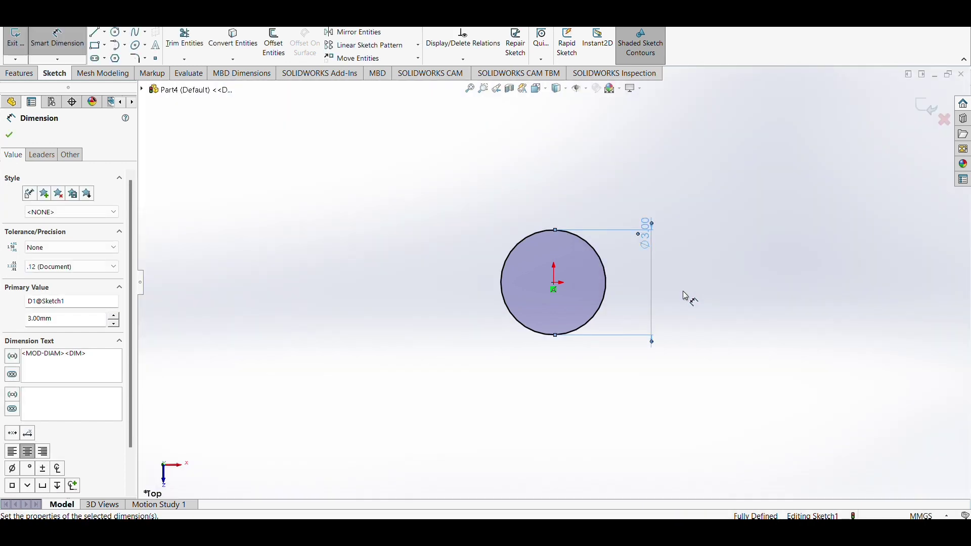
- Extrude the 3 mm circle as a Blind boss 5.5 mm tall
click(19, 74)
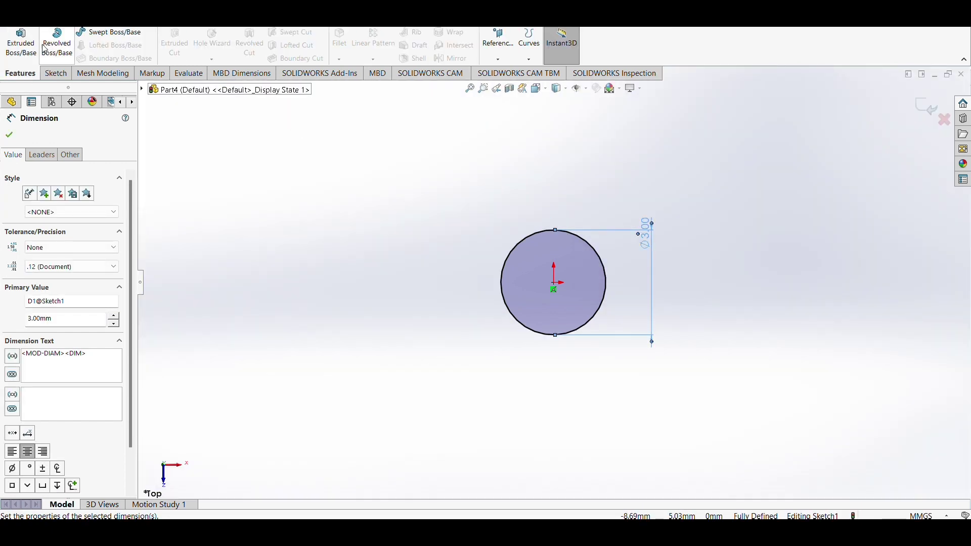
click(21, 43)
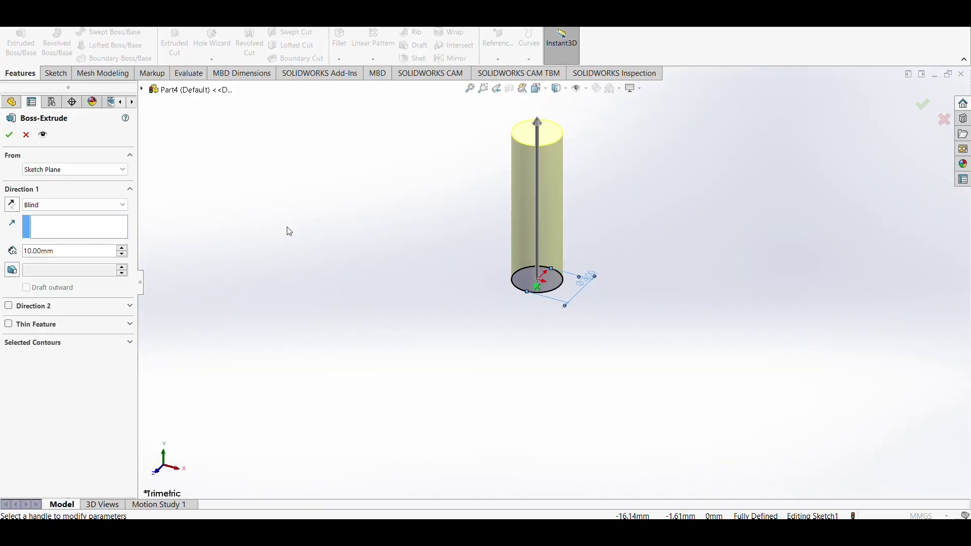
click(38, 252)
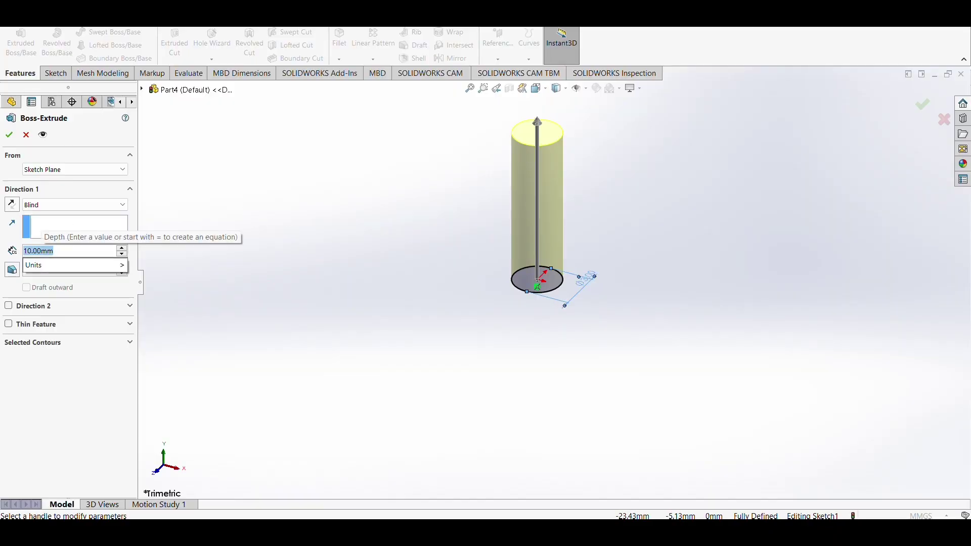
text(5.5)
key(Return)
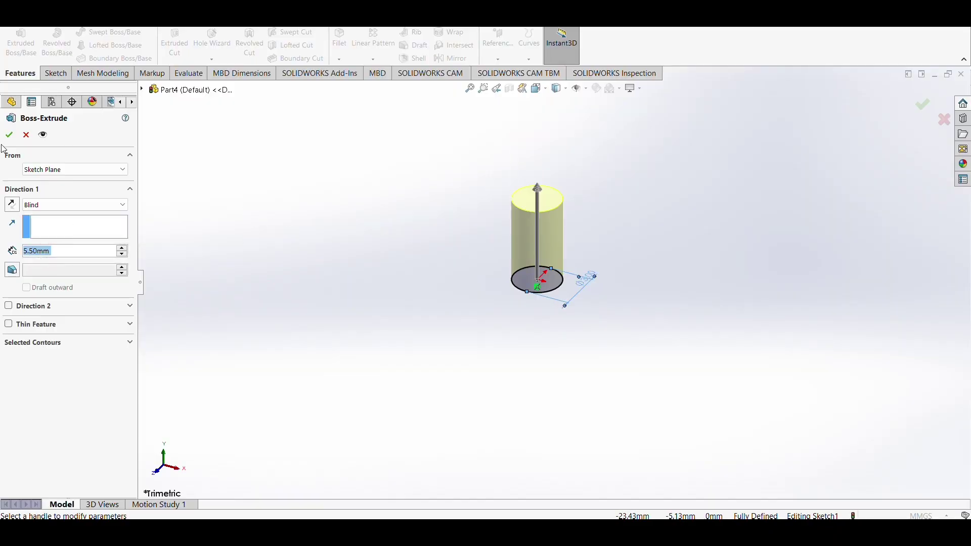
key(Return)
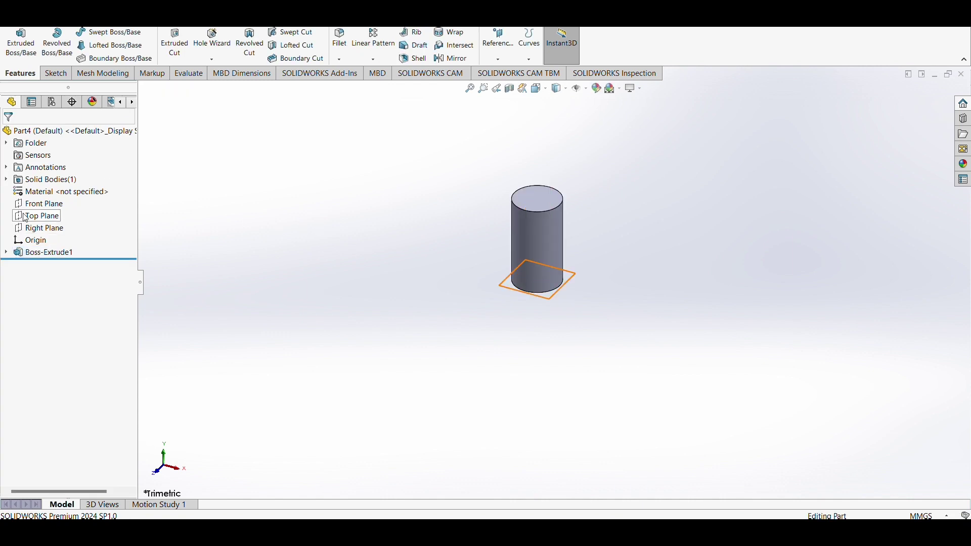
- Sketch on the Right Plane, viewed normal, with a vertical centerline from the cylinder's top midpoint to the origin
click(48, 231)
key(ctrl+8)
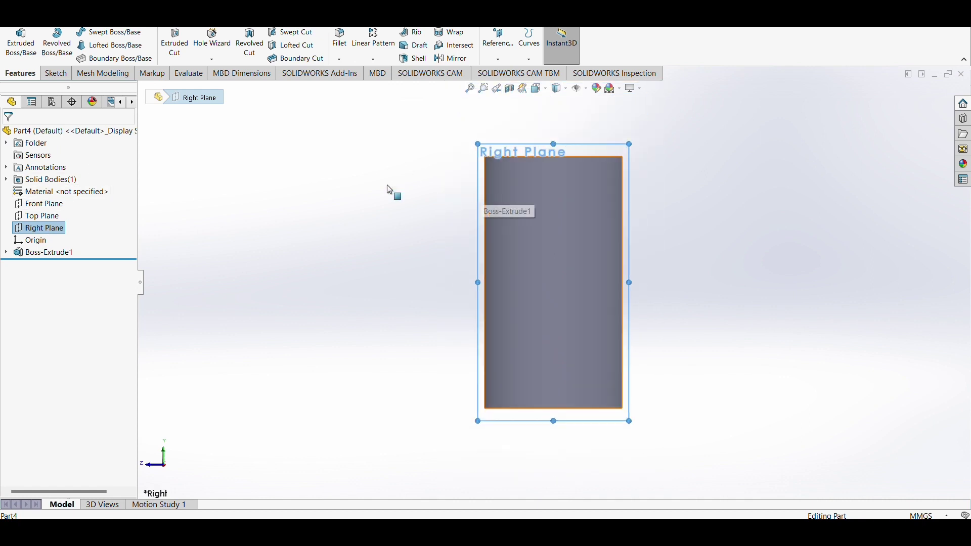
click(63, 75)
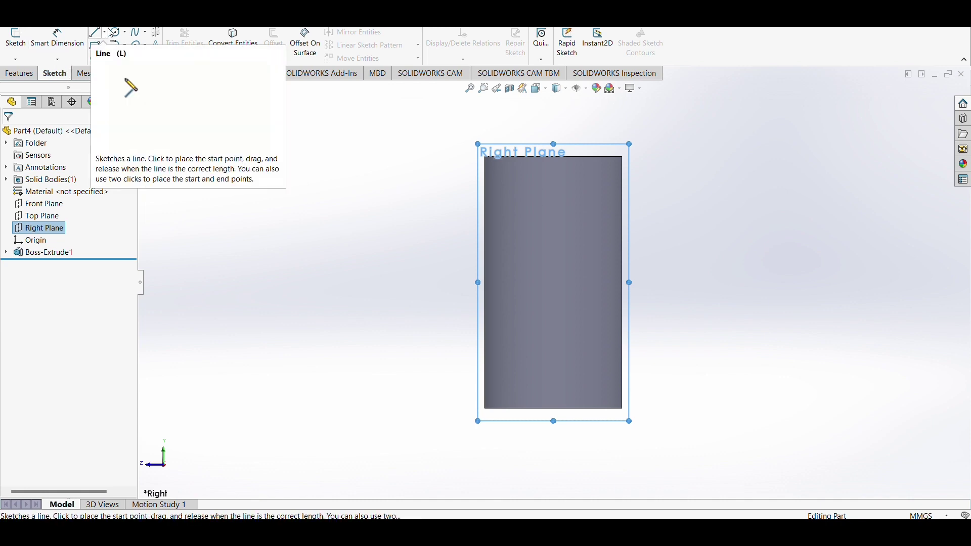
click(105, 32)
click(116, 59)
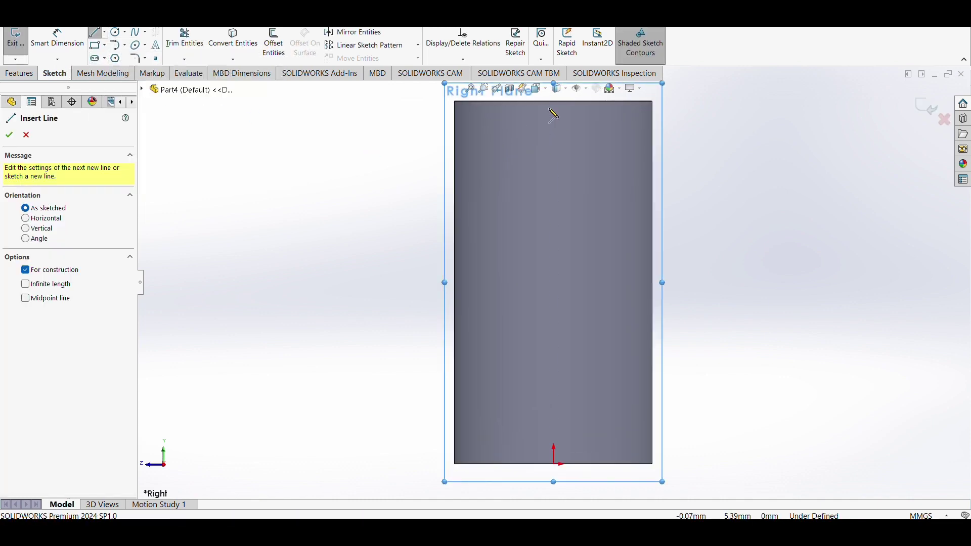
click(554, 101)
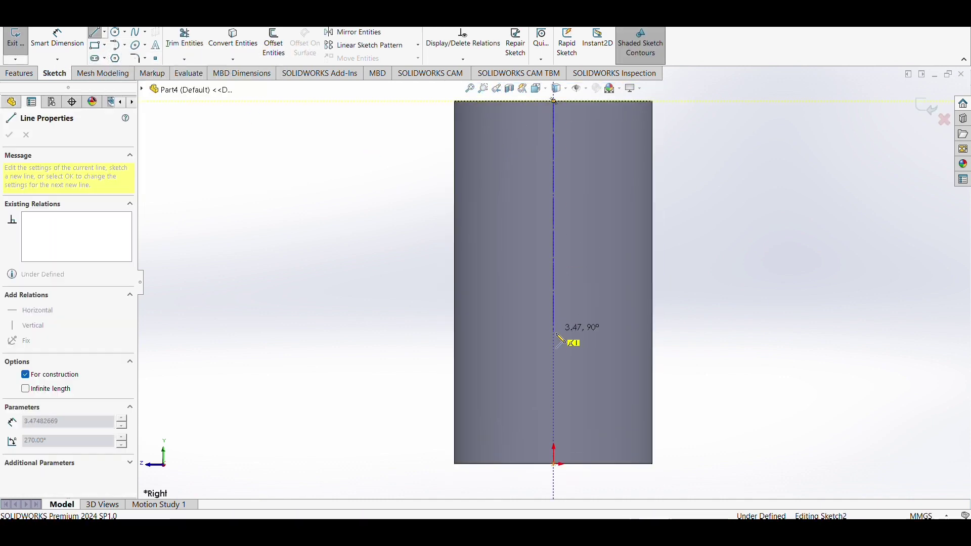
click(554, 464)
key(Escape)
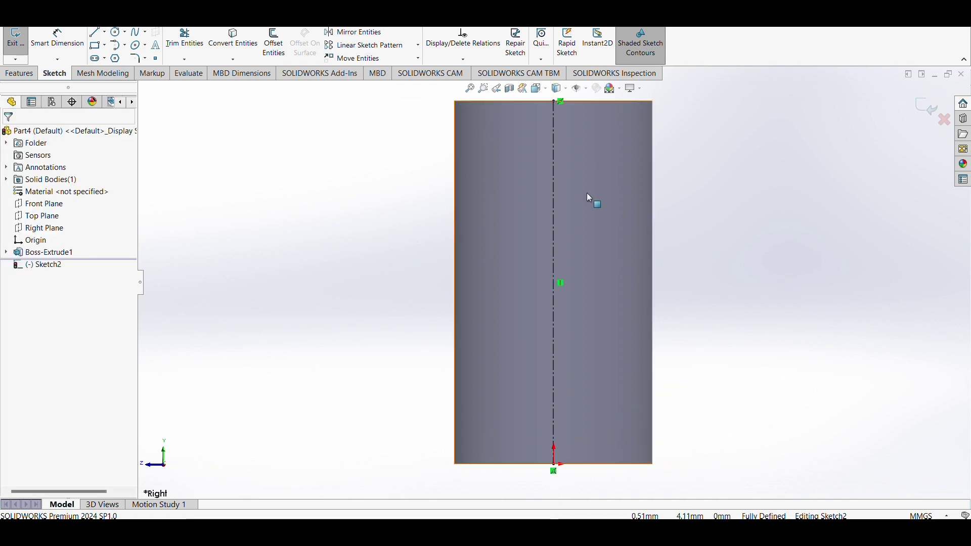
- Draw a circle centred on the centerline and dimension its diameter to 3 mm
click(136, 46)
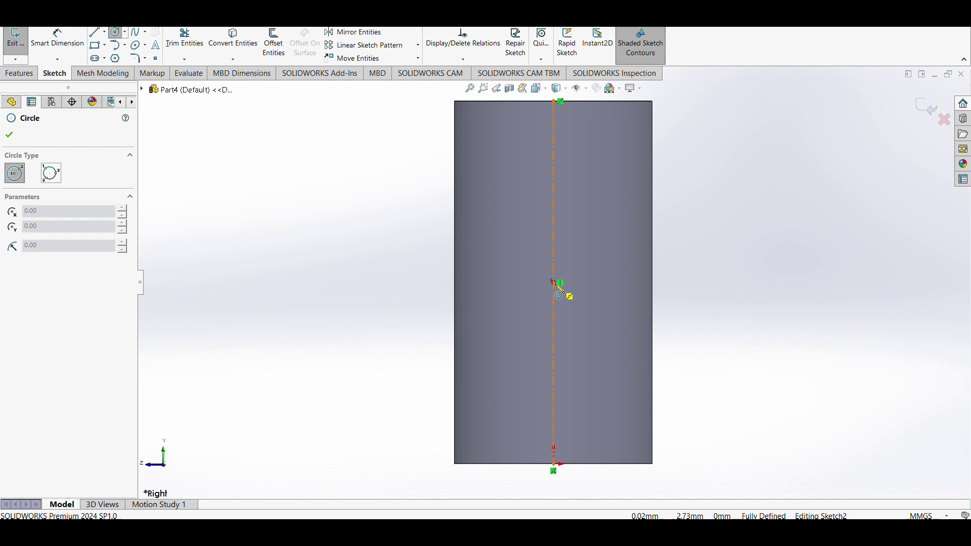
click(554, 282)
click(596, 241)
key(d)
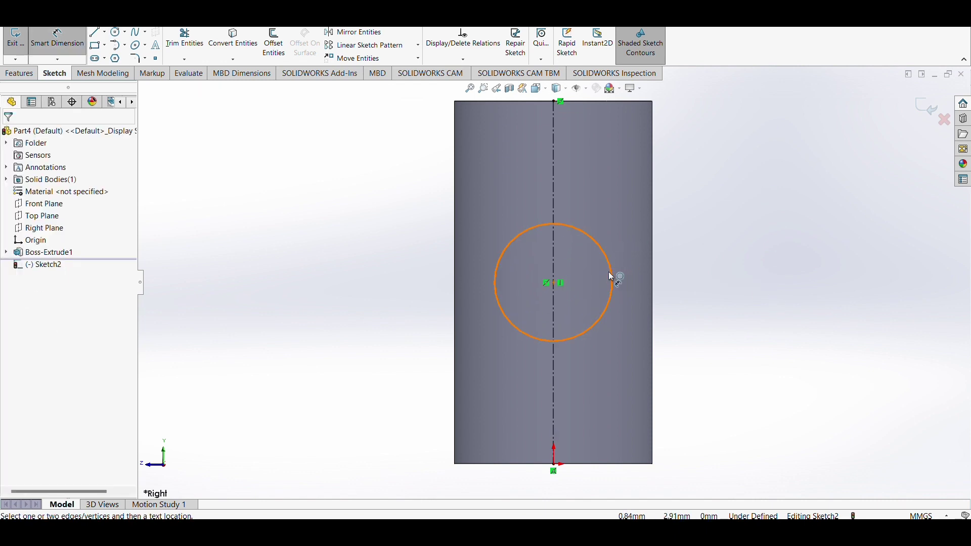
click(609, 271)
click(741, 229)
text(3)
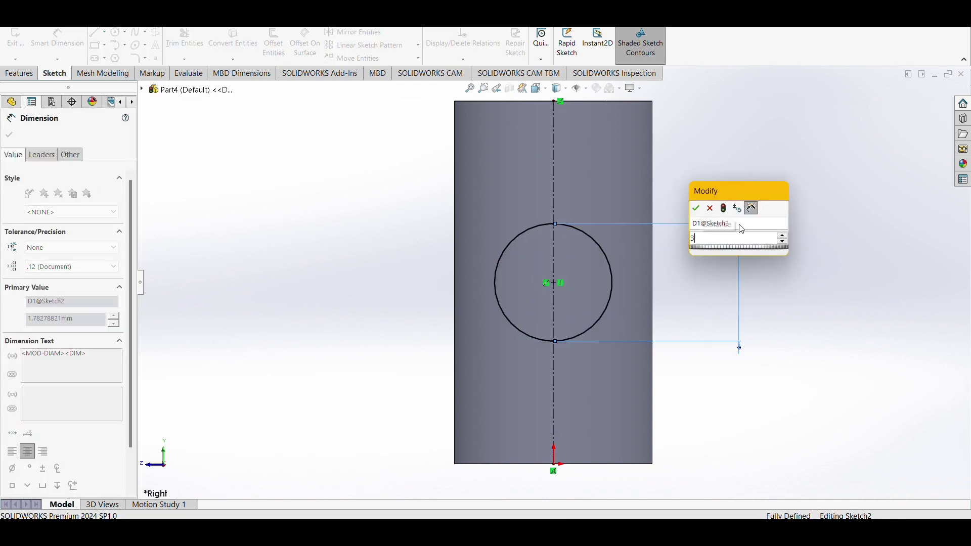
key(Return)
click(19, 73)
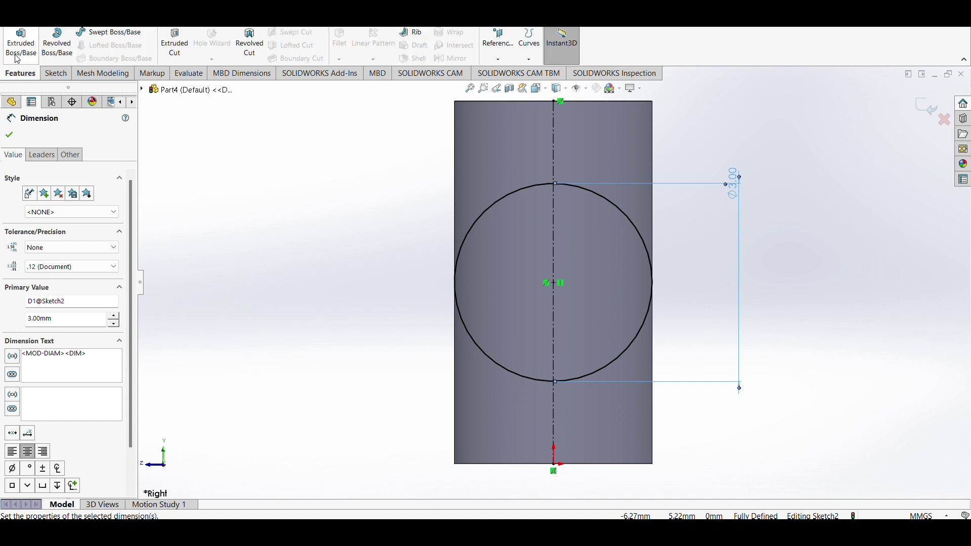
- Extrude the Right Plane circle with a Blind depth of 2.75 mm
click(21, 43)
middle_drag(795, 208, 693, 238)
scroll(693, 240, up, 3)
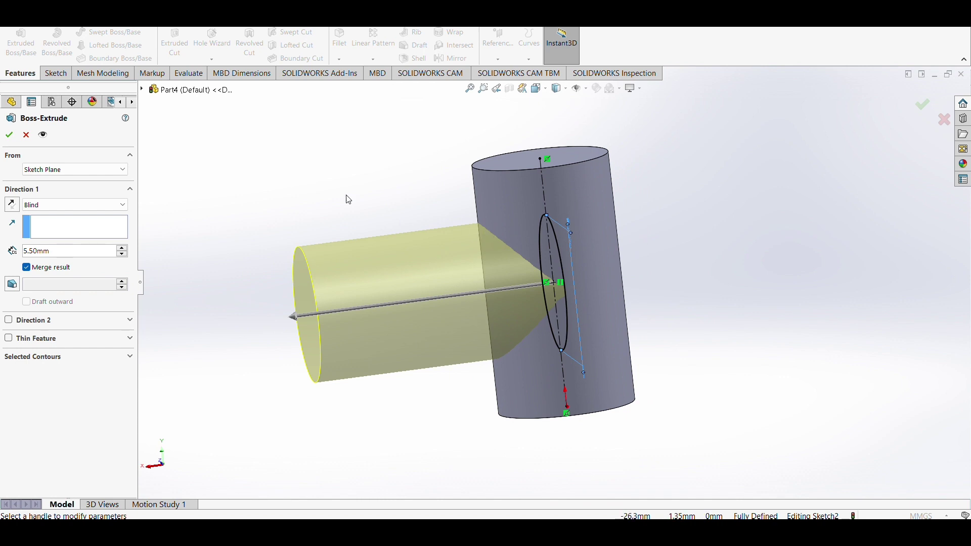
double_click(48, 252)
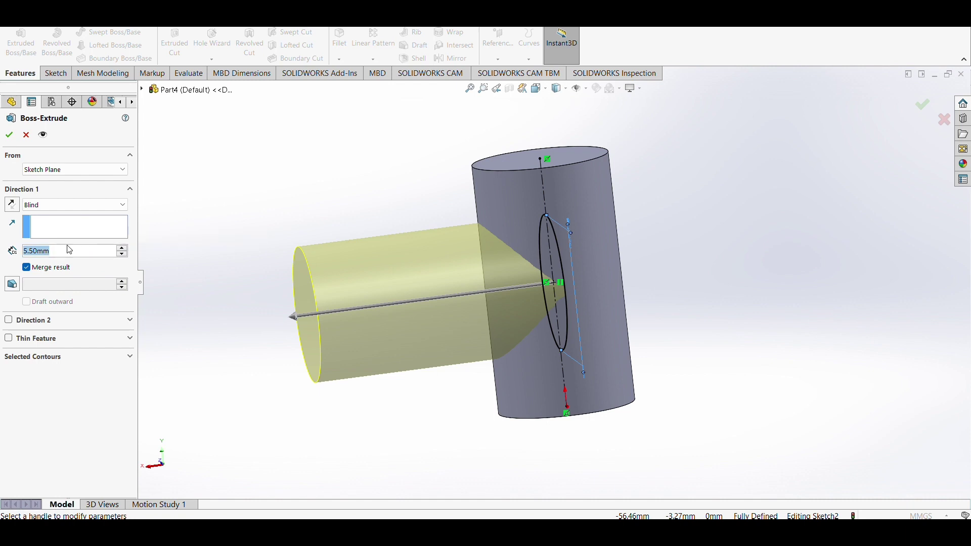
text(2.78)
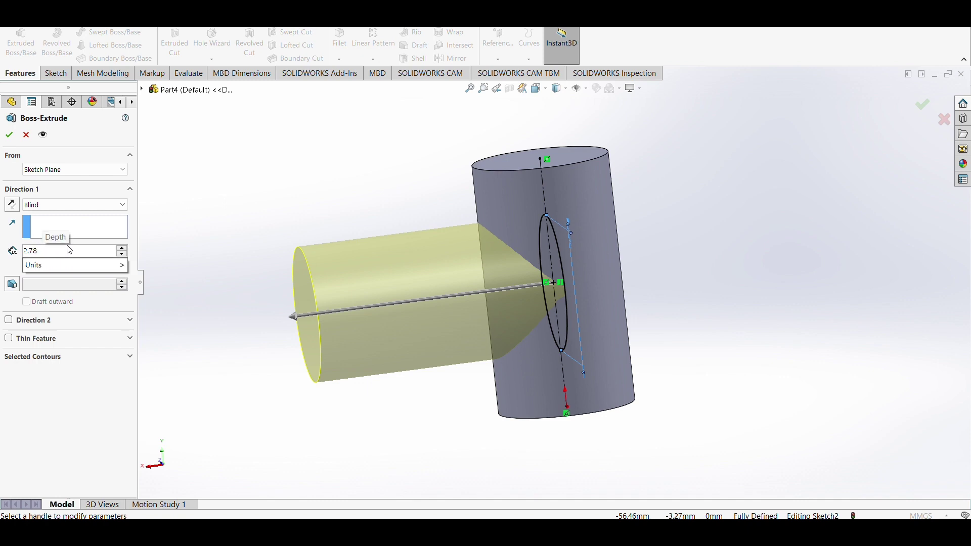
key(BackSpace)
text(5)
key(Return)
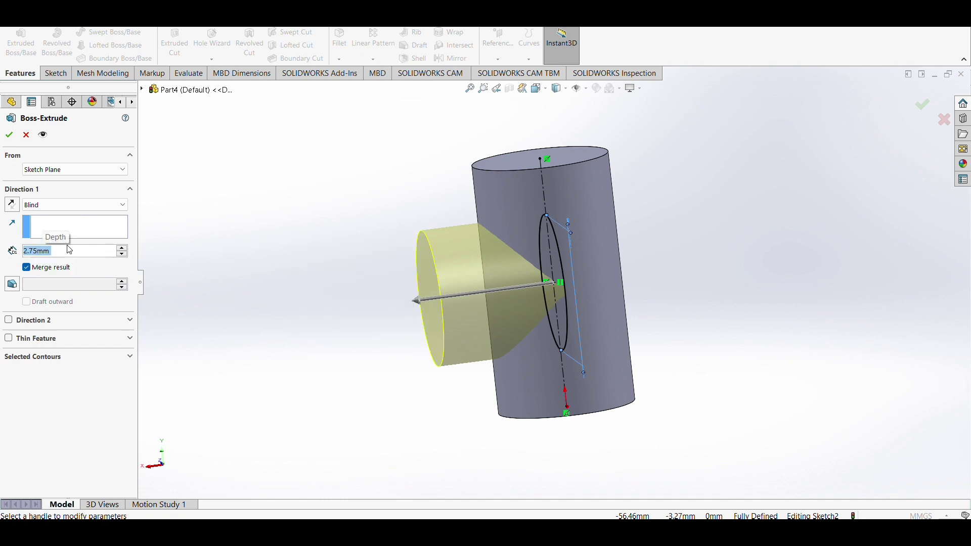
- Add a second direction of 2.75 mm and accept the two-sided strut
click(9, 319)
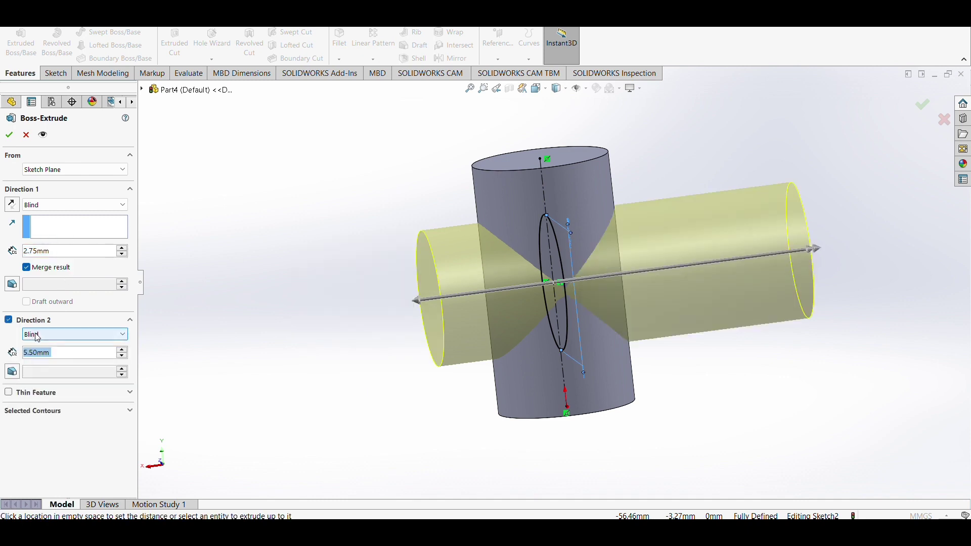
text(2.75)
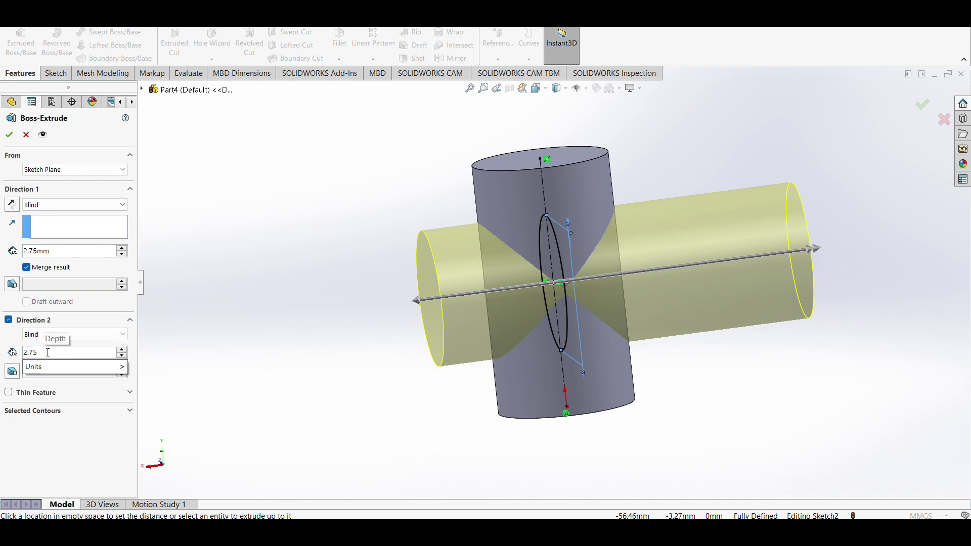
key(Return)
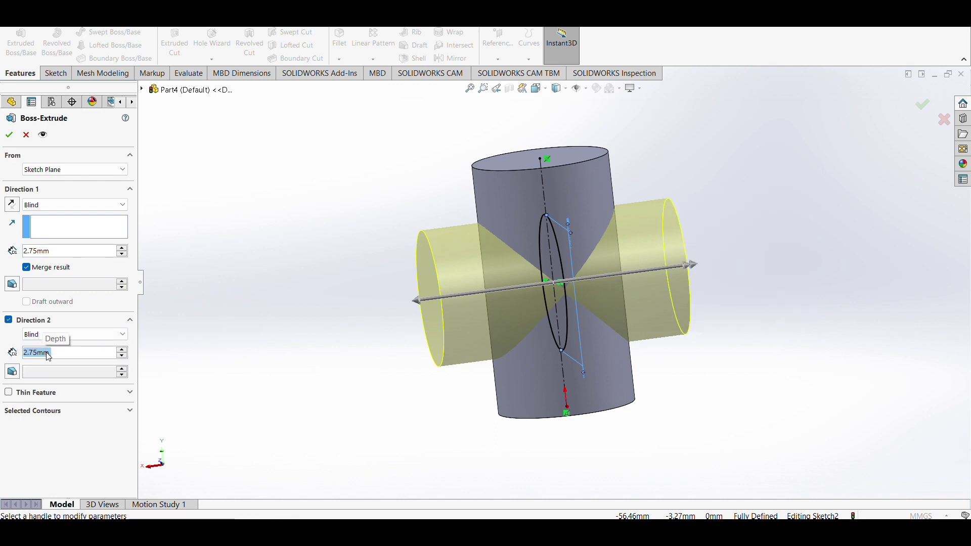
click(9, 135)
click(301, 269)
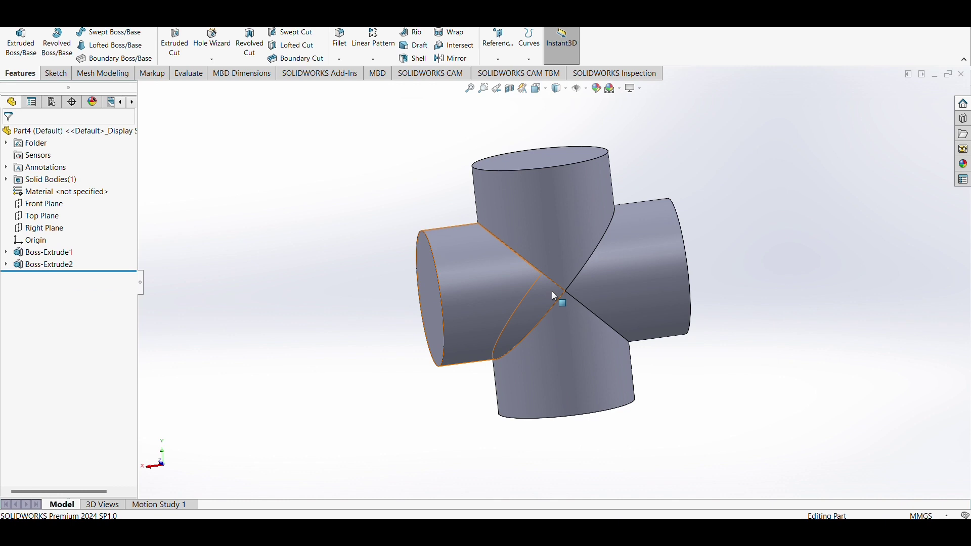
- Sketch a circle on the Front Plane, viewed normal, centred where the struts cross
click(43, 204)
click(55, 217)
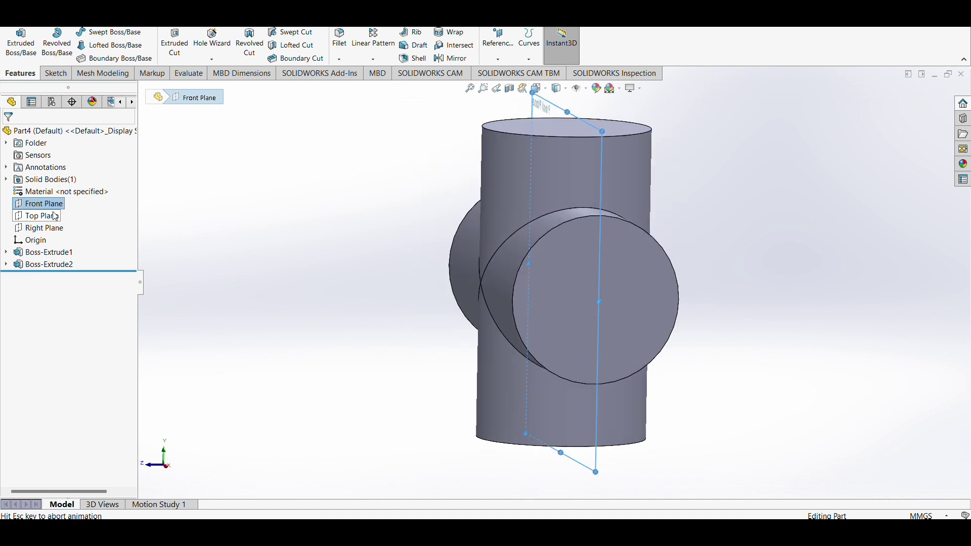
click(65, 74)
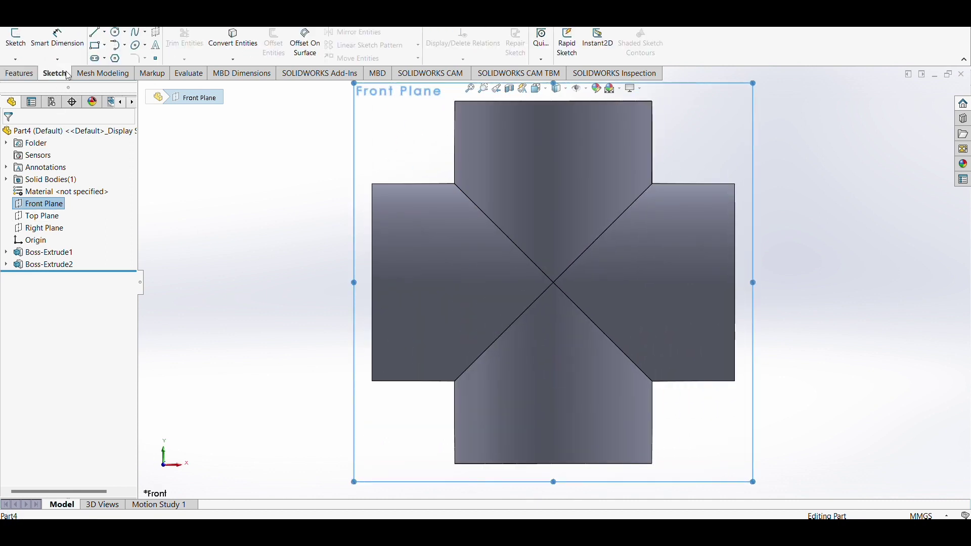
click(115, 32)
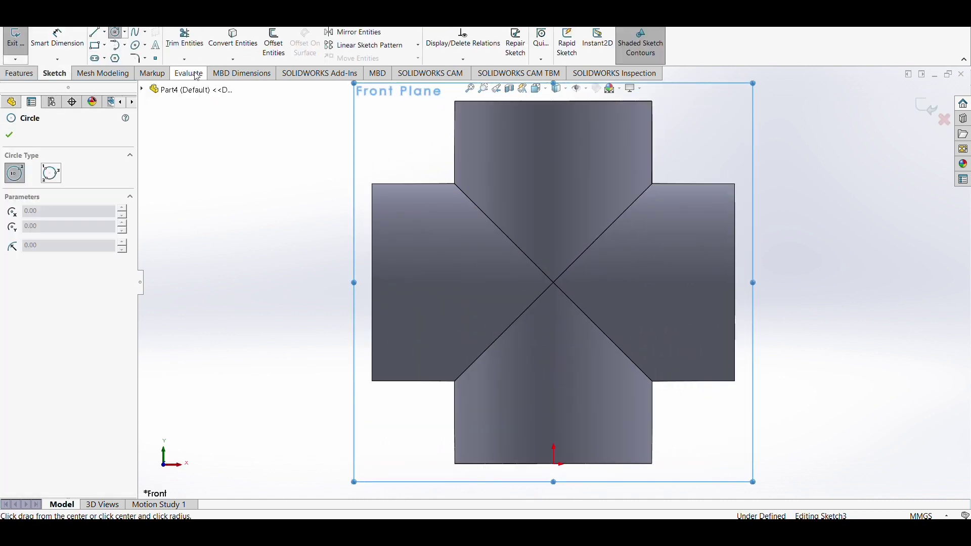
click(554, 284)
click(609, 232)
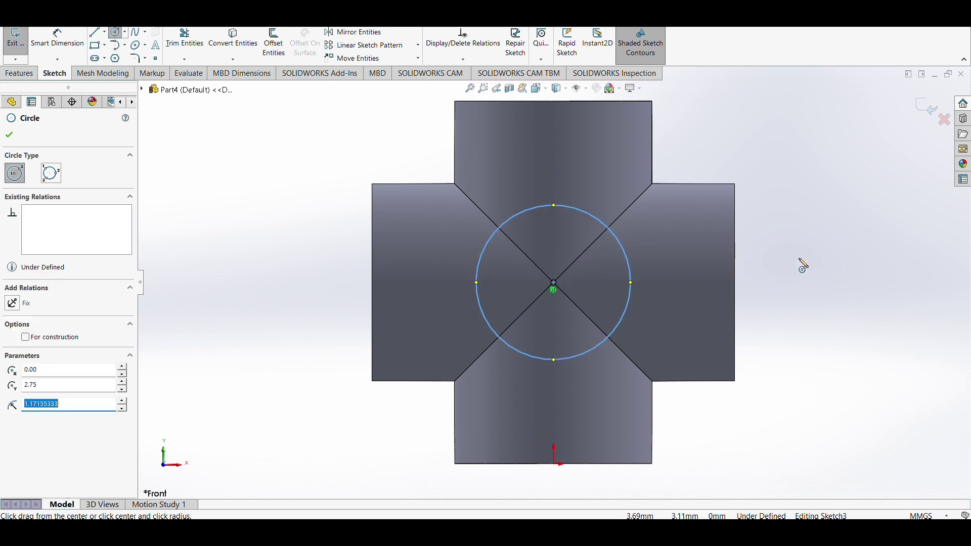
- Dimension the front circle's diameter to 3 mm
key(d)
click(626, 259)
click(689, 143)
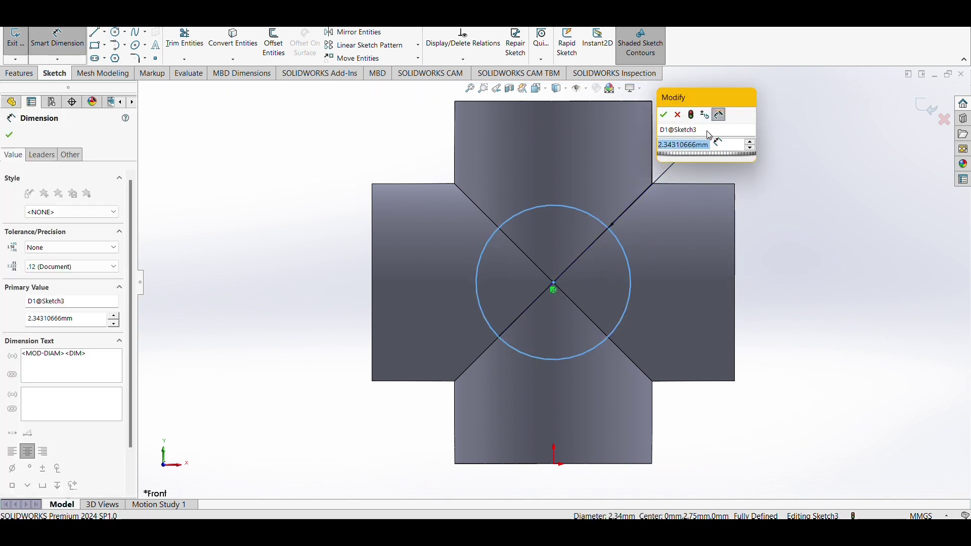
text(3)
key(Return)
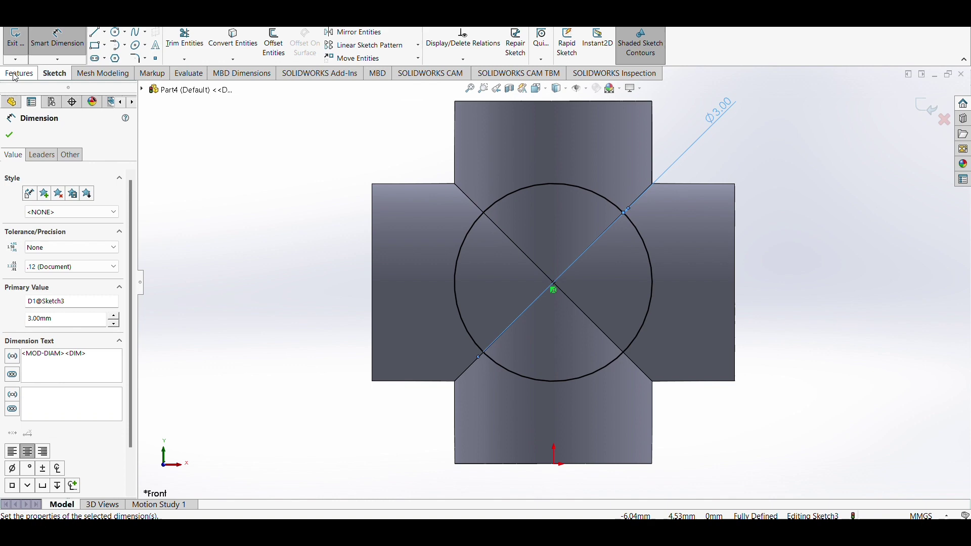
click(18, 71)
click(21, 43)
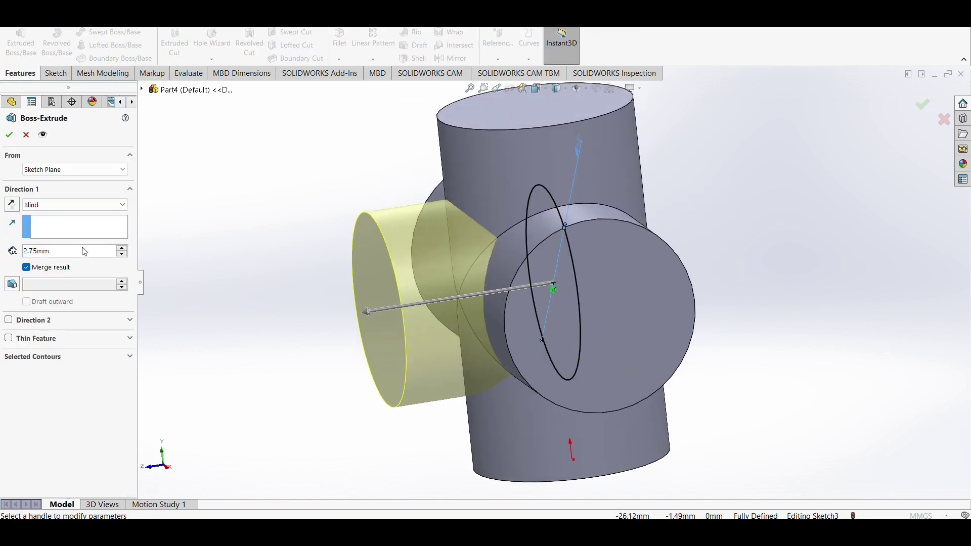
- Extrude the front circle 2.75 mm both ways, then view the cross isometrically and zoomed out
click(9, 320)
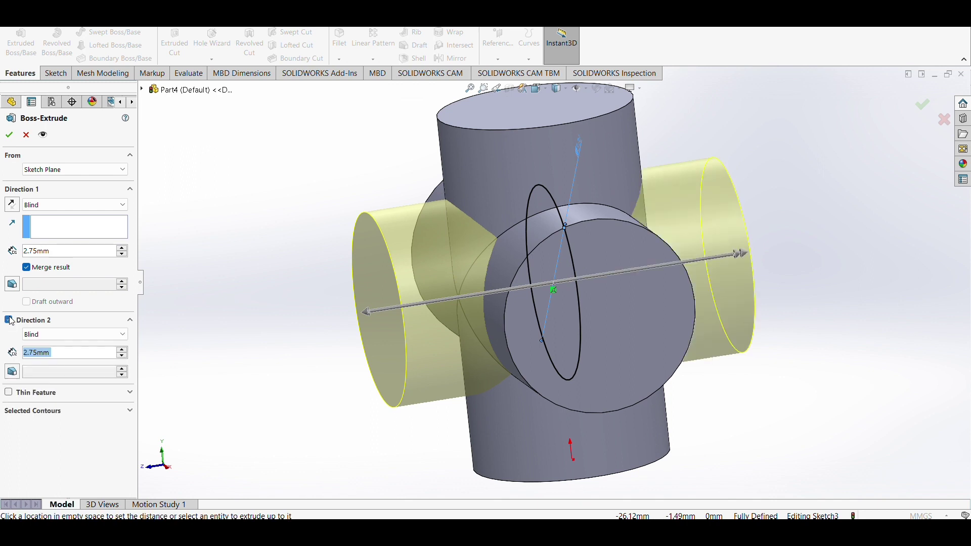
click(9, 134)
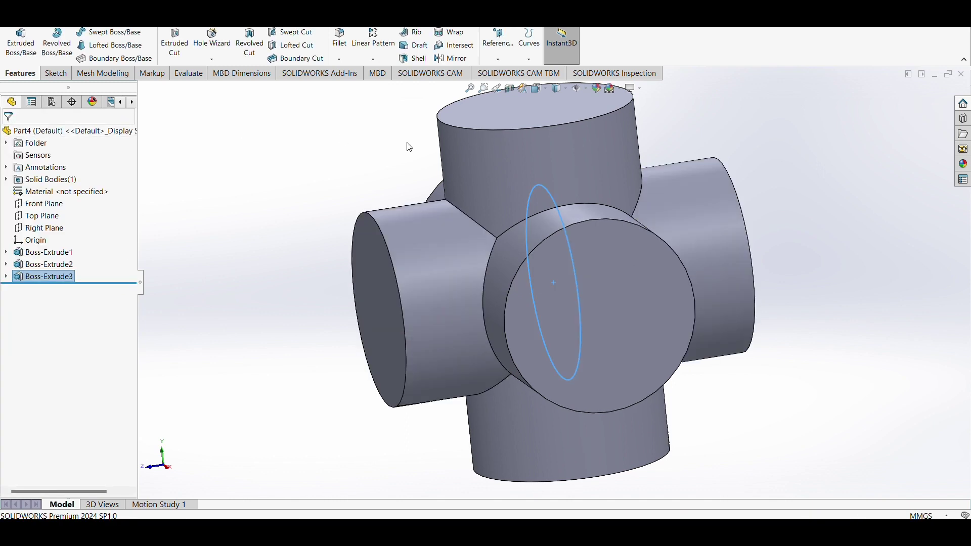
key(ctrl+7)
click(363, 315)
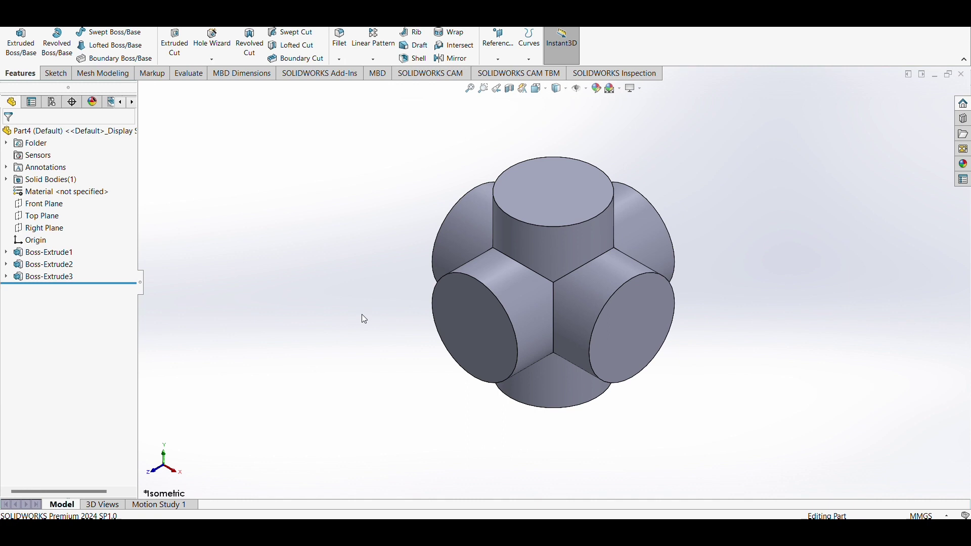
key(z)
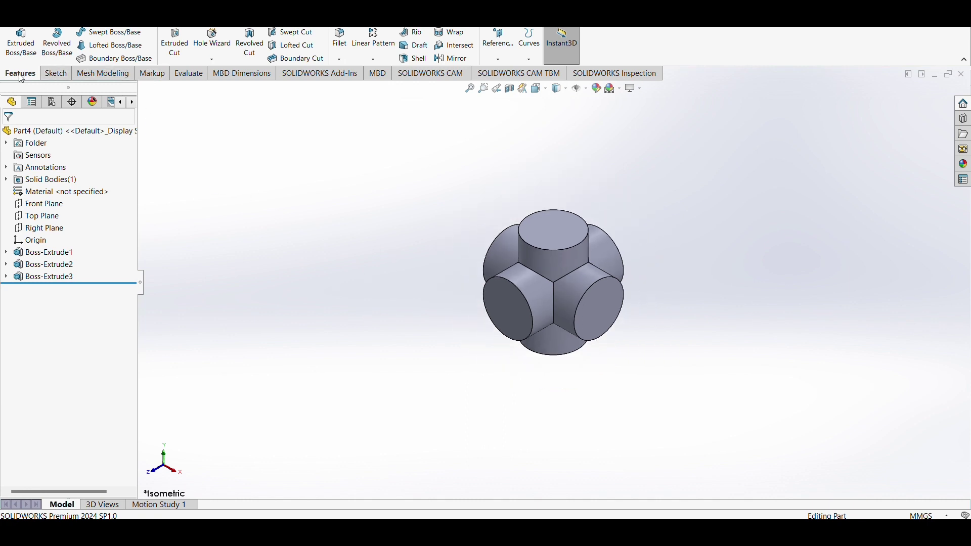
- Begin a linear pattern along the Front Plane direction with 5.5 mm spacing
click(381, 47)
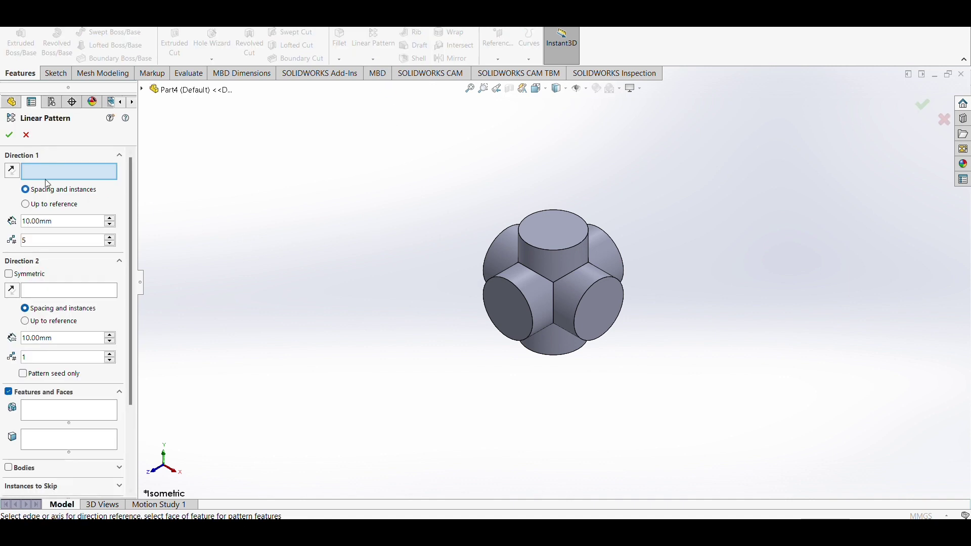
click(142, 89)
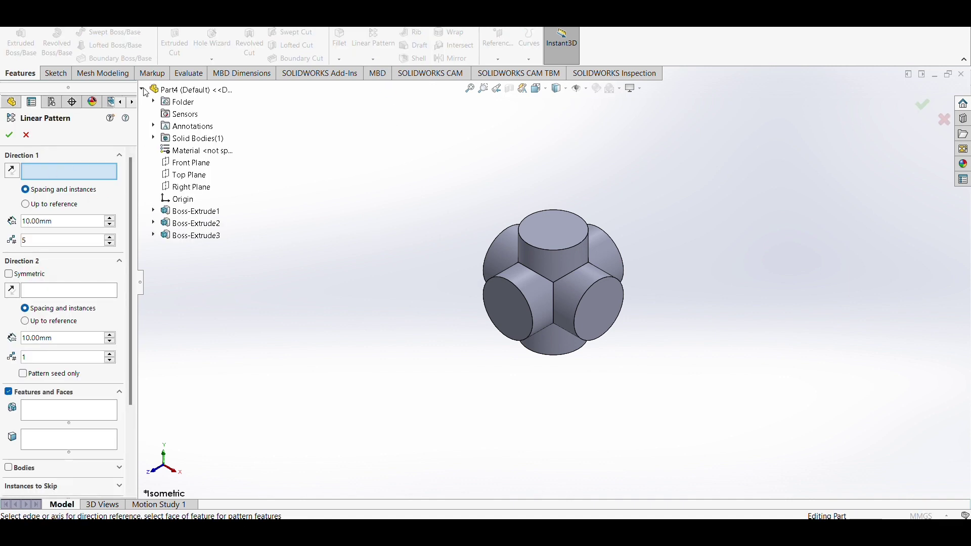
click(188, 166)
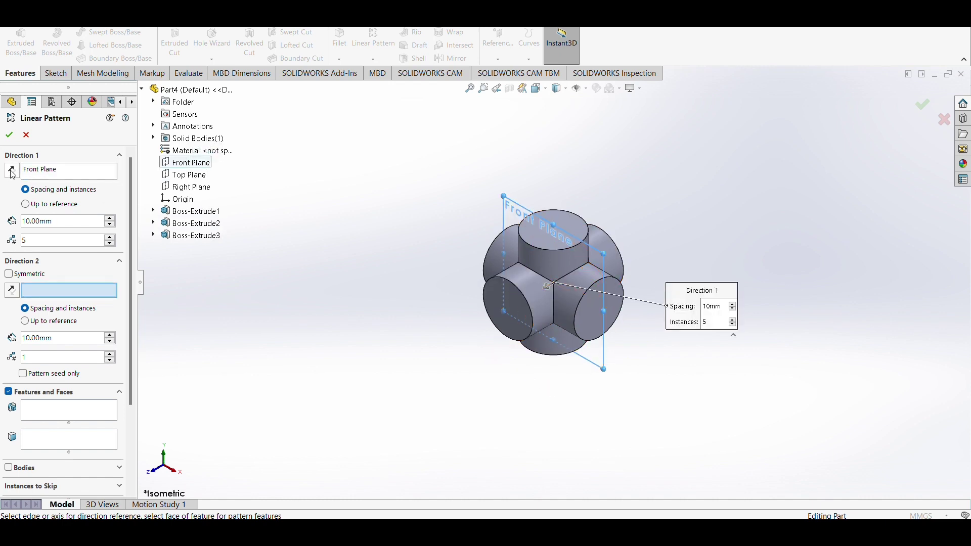
double_click(48, 222)
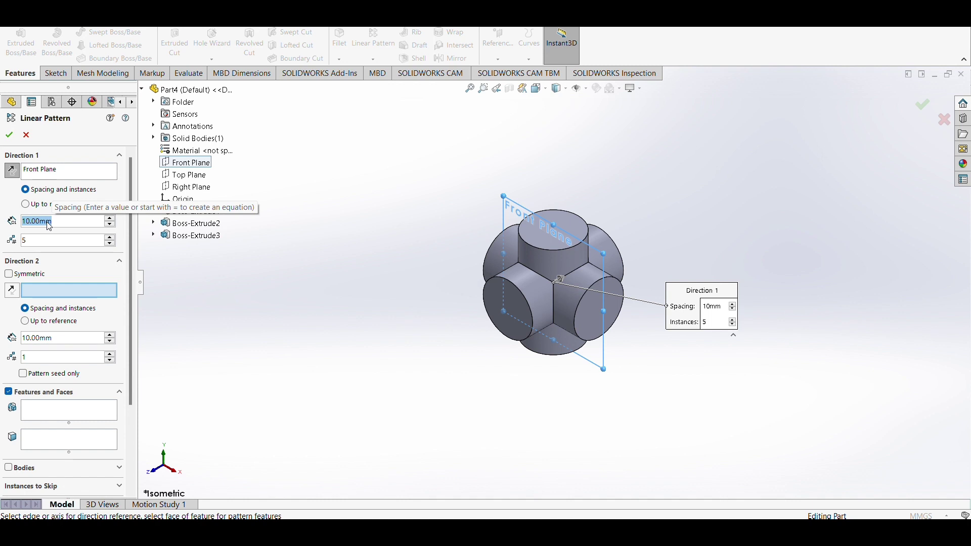
text(5.5)
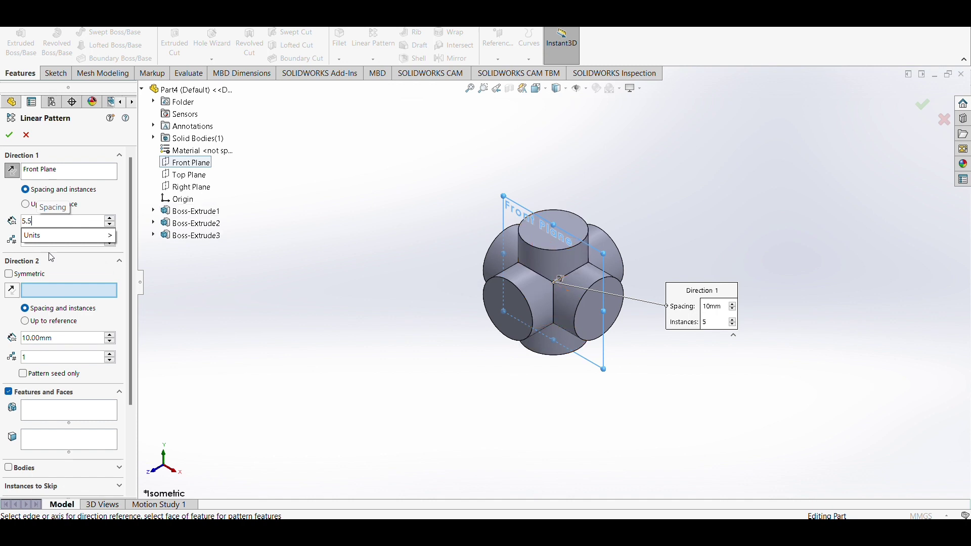
click(49, 241)
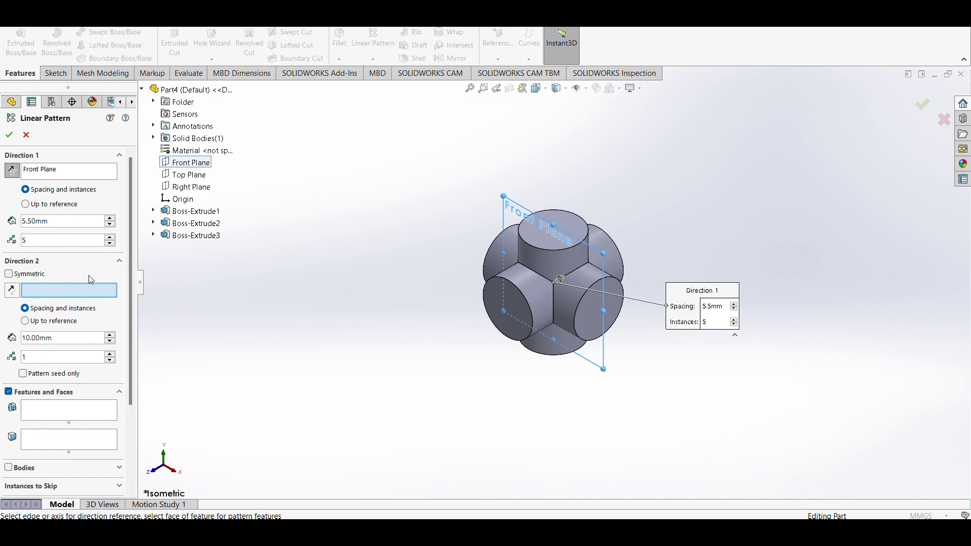
- Set the second direction to the Right Plane with 5.5 mm spacing and 5 instances
click(191, 187)
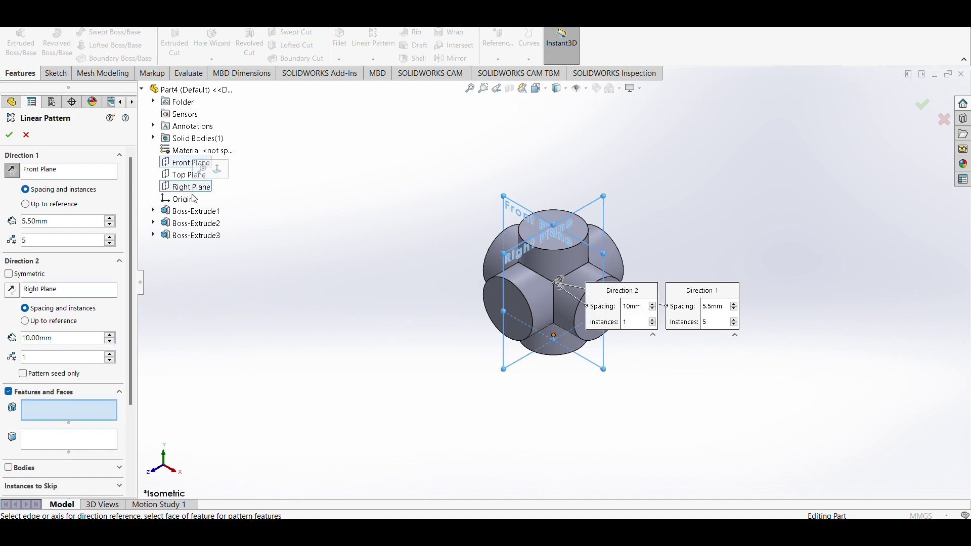
drag(58, 338, 12, 336)
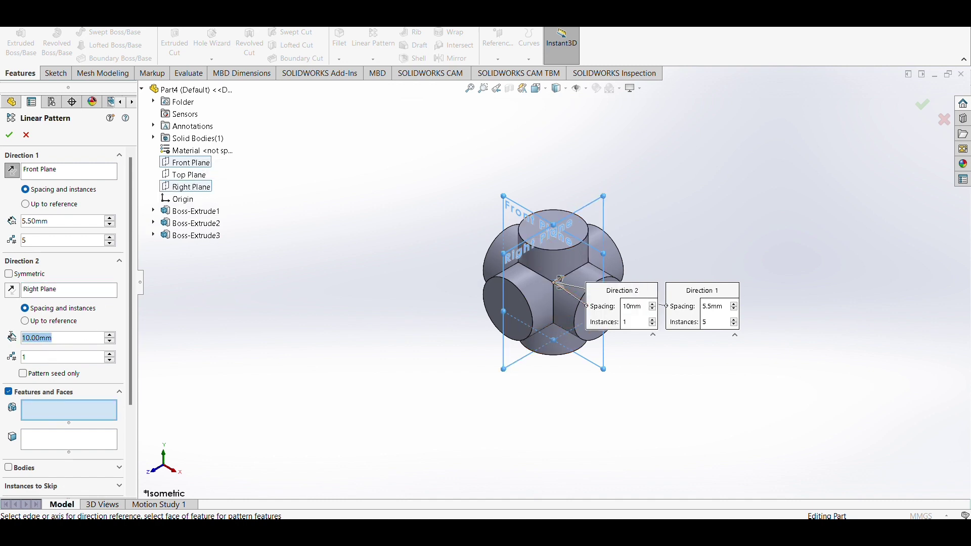
text(5.5)
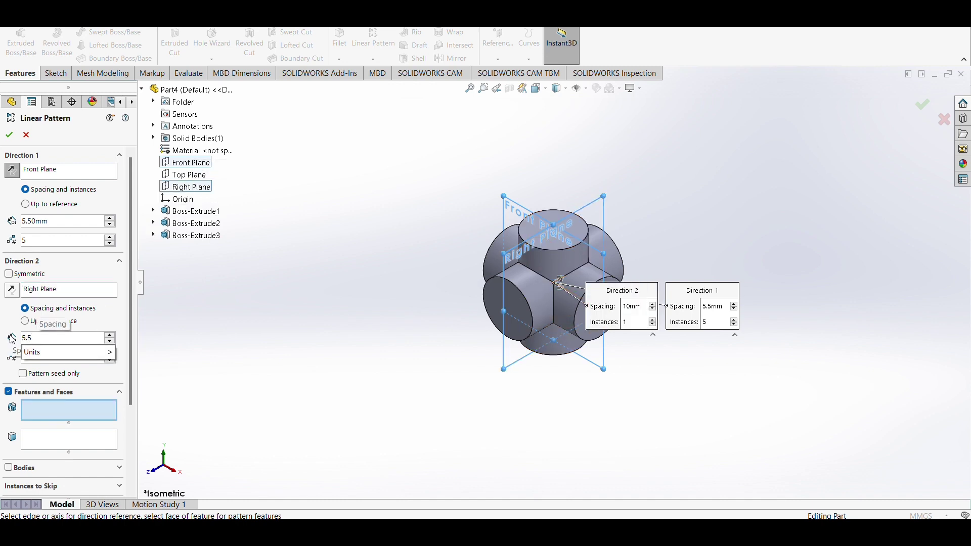
key(Return)
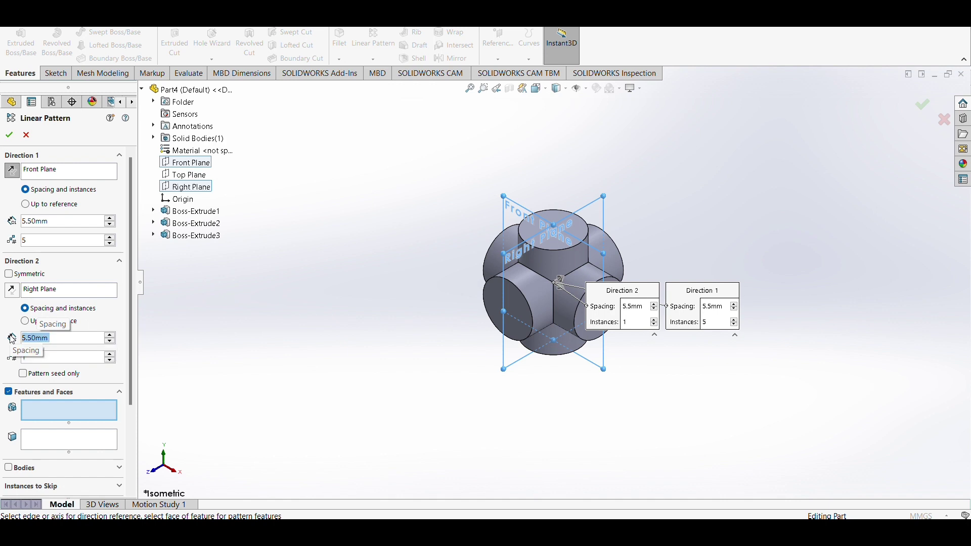
double_click(66, 358)
text(5)
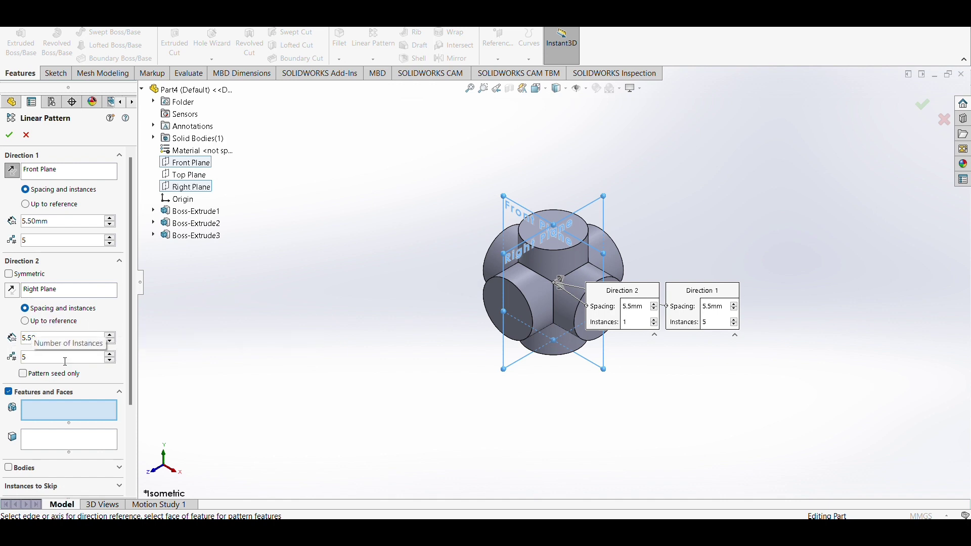
- Pattern the unit cell as a whole body and accept the 5 × 5 pattern
click(9, 392)
click(8, 408)
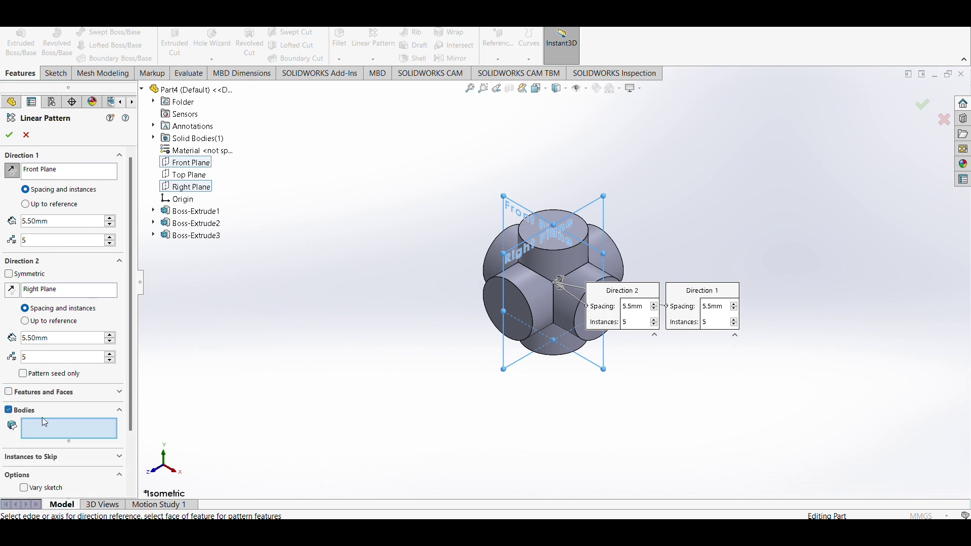
click(576, 261)
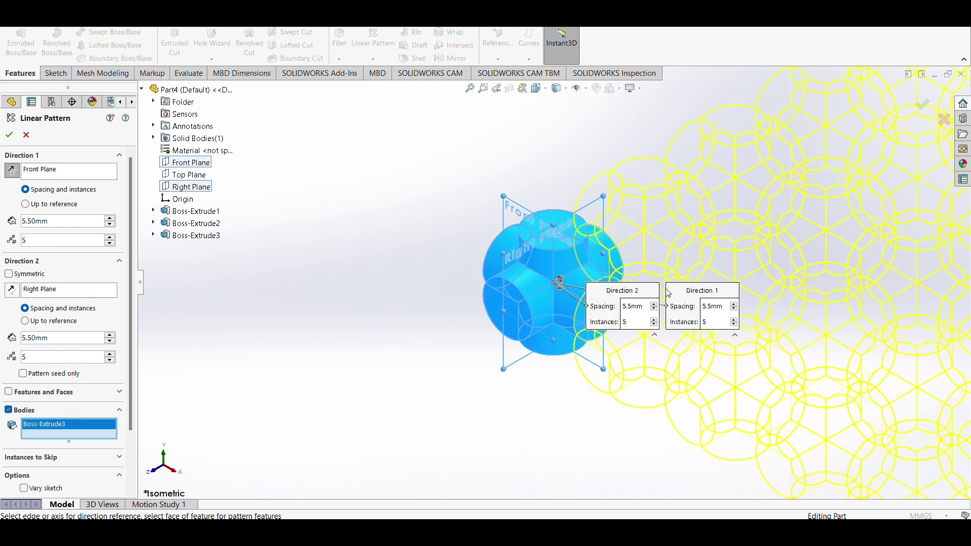
scroll(556, 281, down, 3)
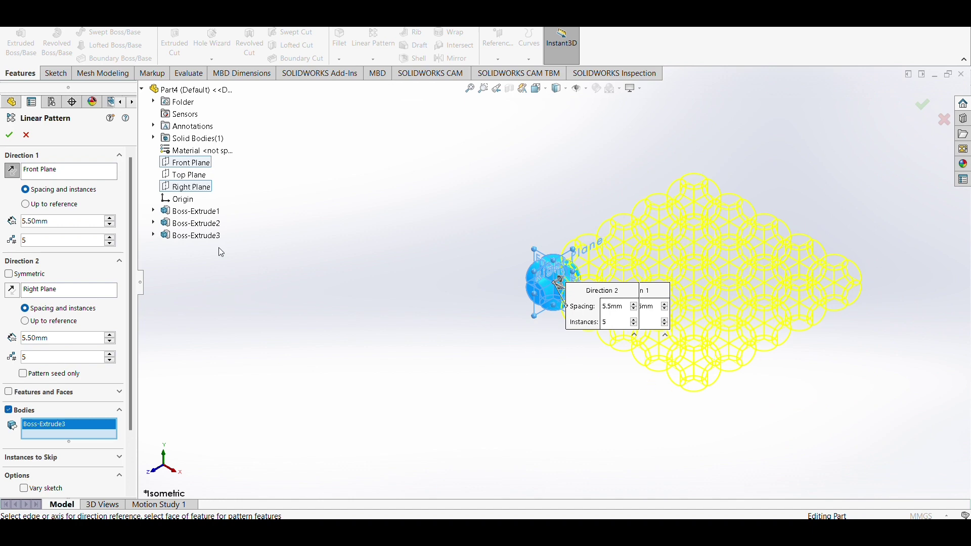
key(Return)
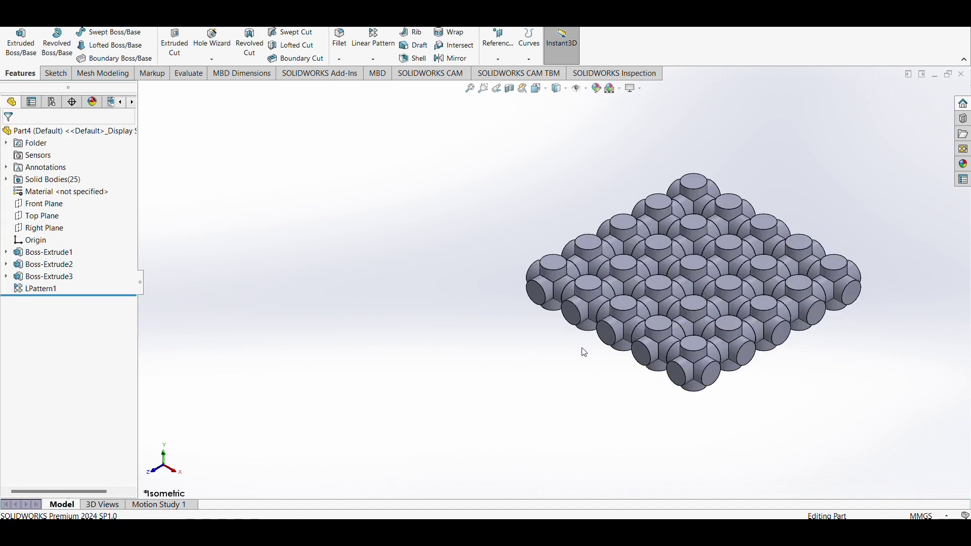
- Zoom to inspect the 25-cell layer, then begin a second linear pattern
scroll(581, 349, down, 3)
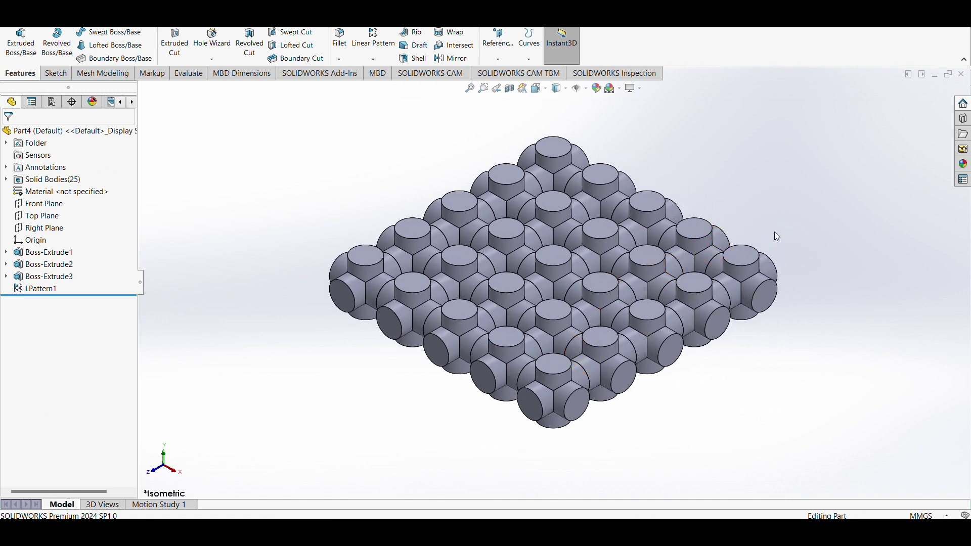
scroll(812, 239, down, 1)
scroll(811, 238, up, 5)
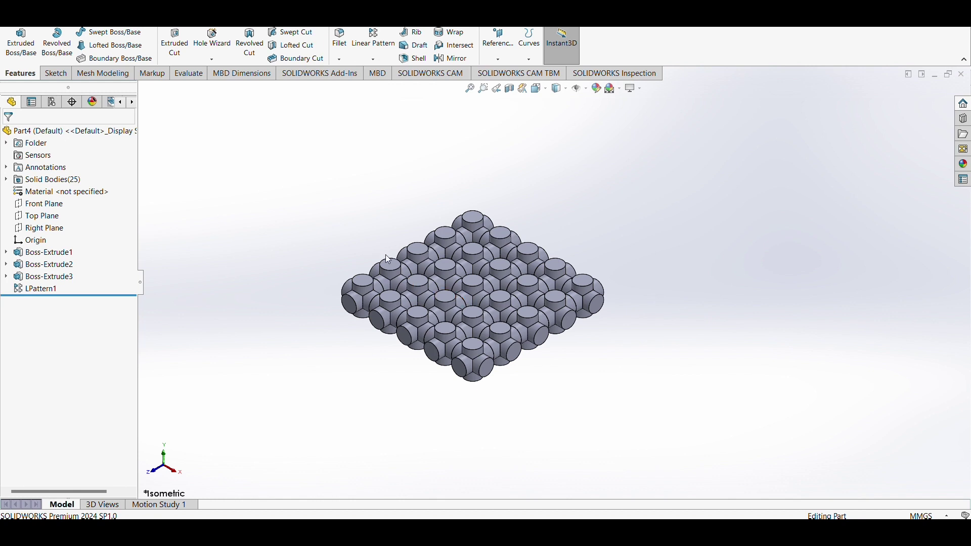
click(374, 54)
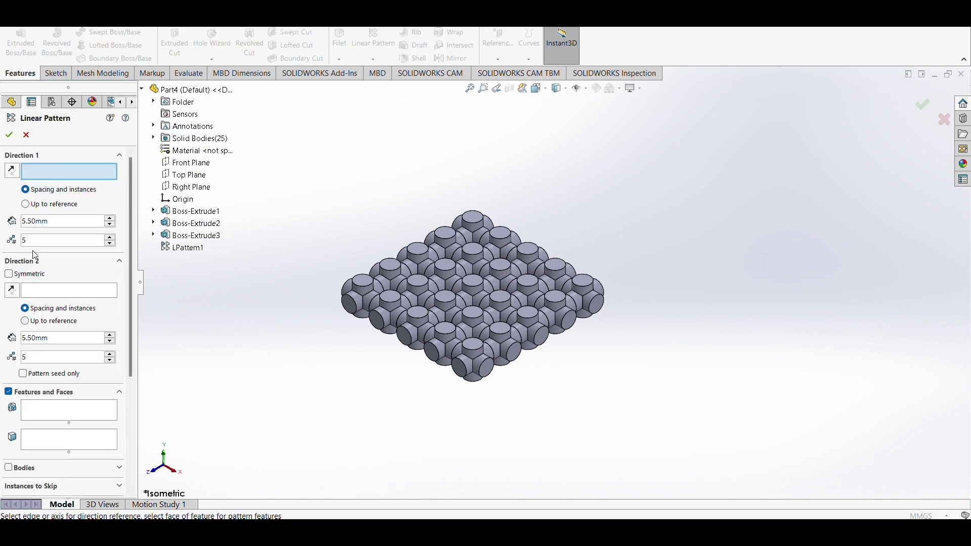
- Use the Top Plane as the only pattern direction and switch to patterning bodies
click(184, 174)
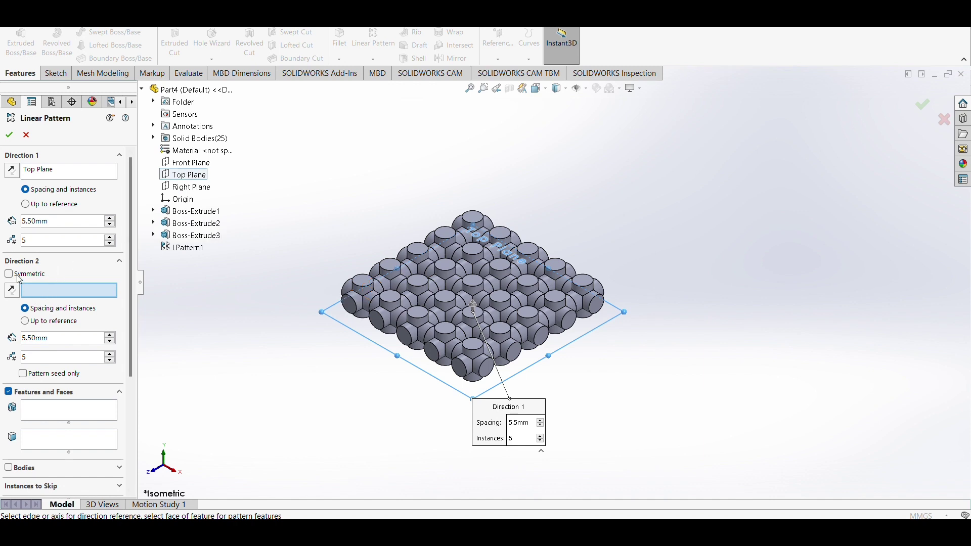
click(119, 261)
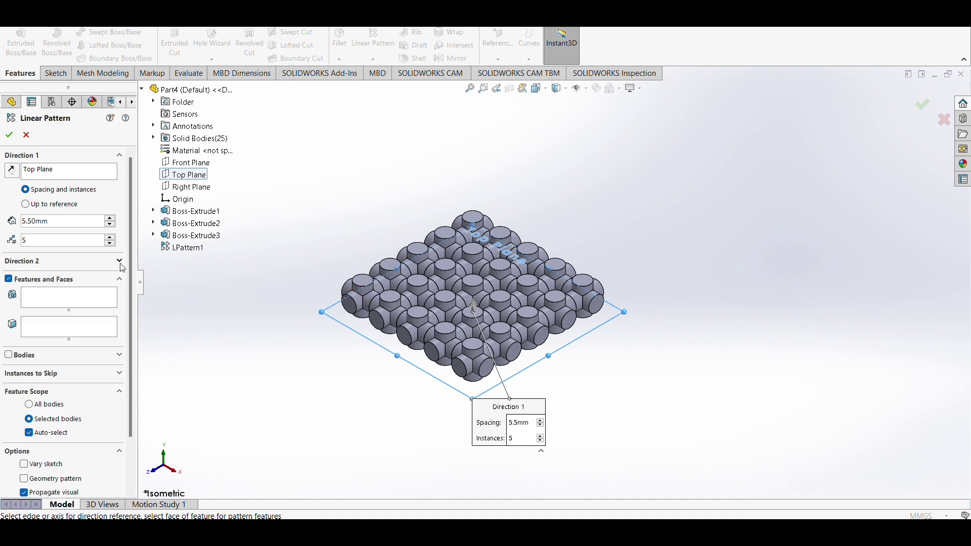
click(9, 279)
click(8, 297)
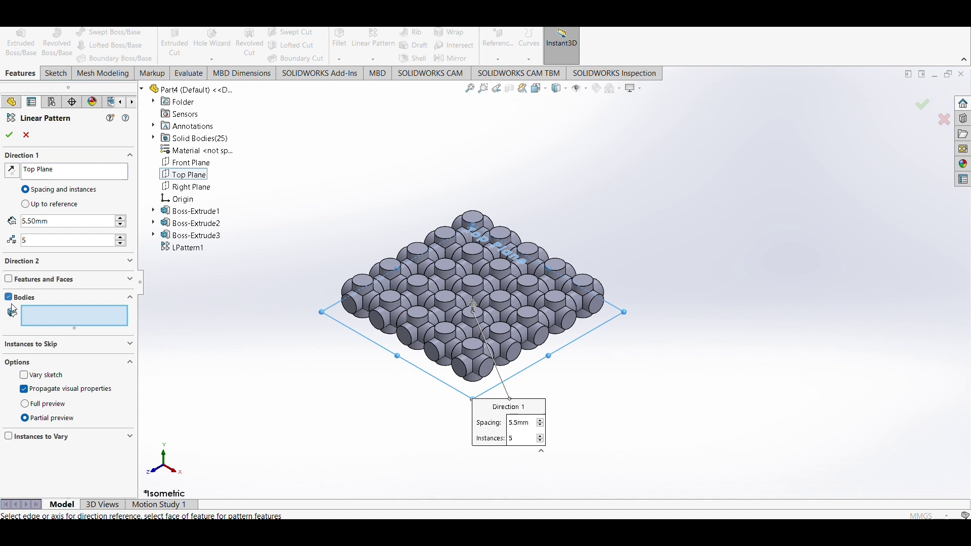
click(154, 140)
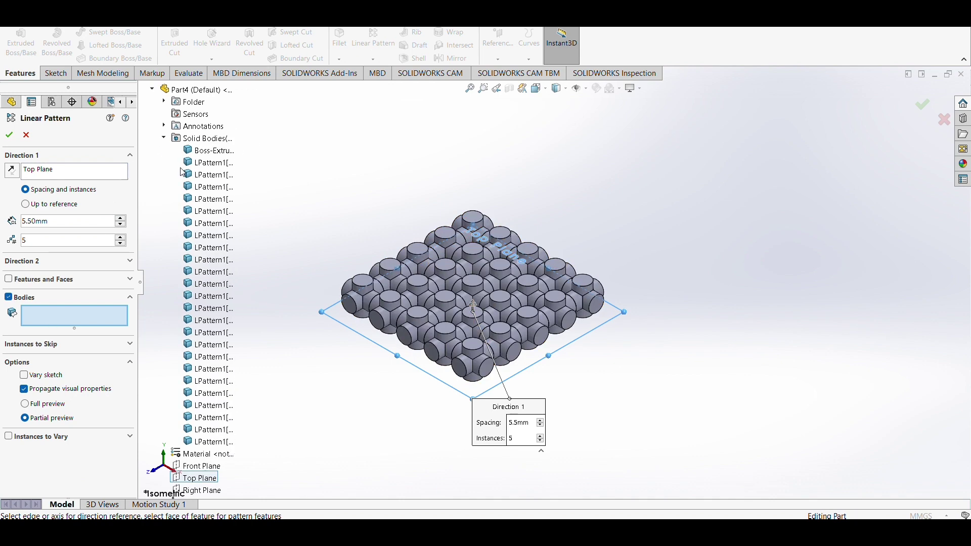
click(163, 139)
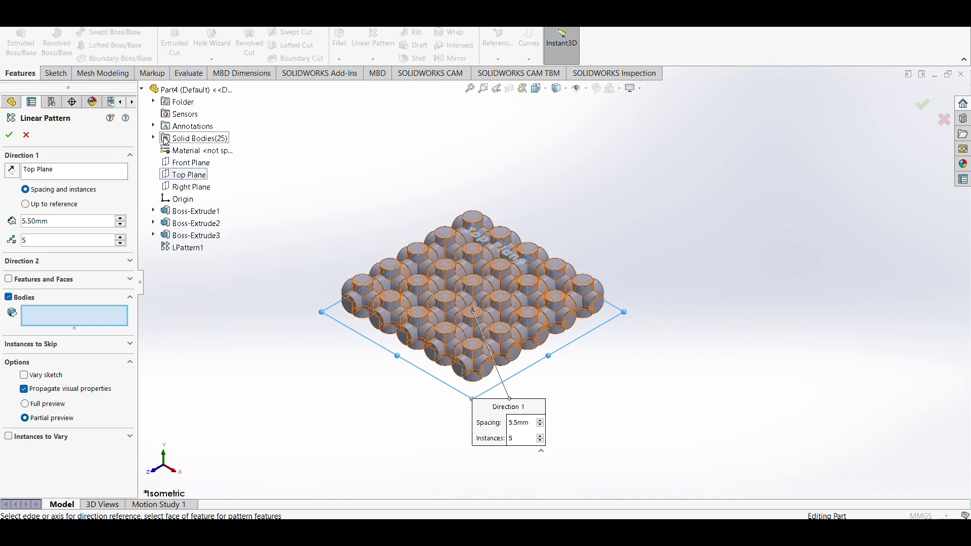
- Pick the five cells of the front row as bodies to pattern
click(363, 293)
click(387, 278)
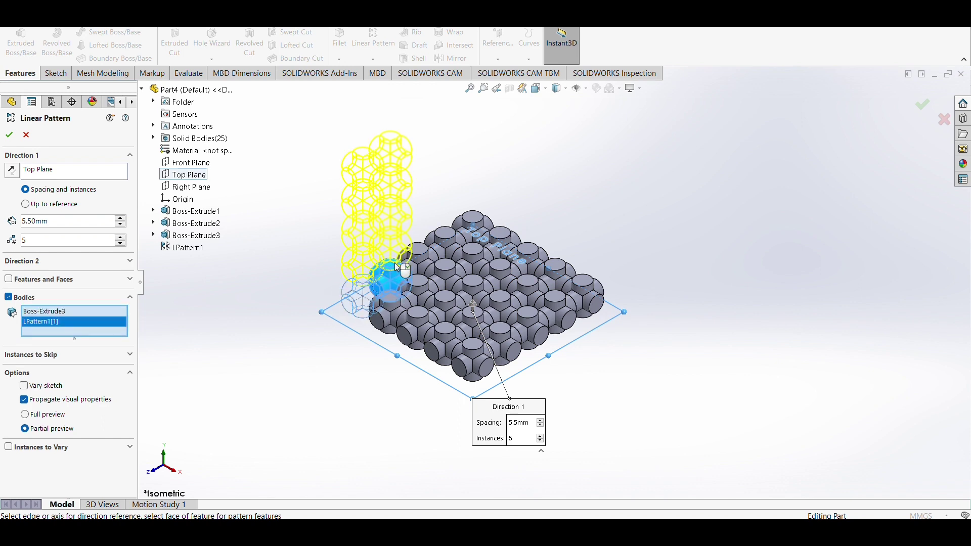
click(415, 263)
click(431, 246)
click(472, 231)
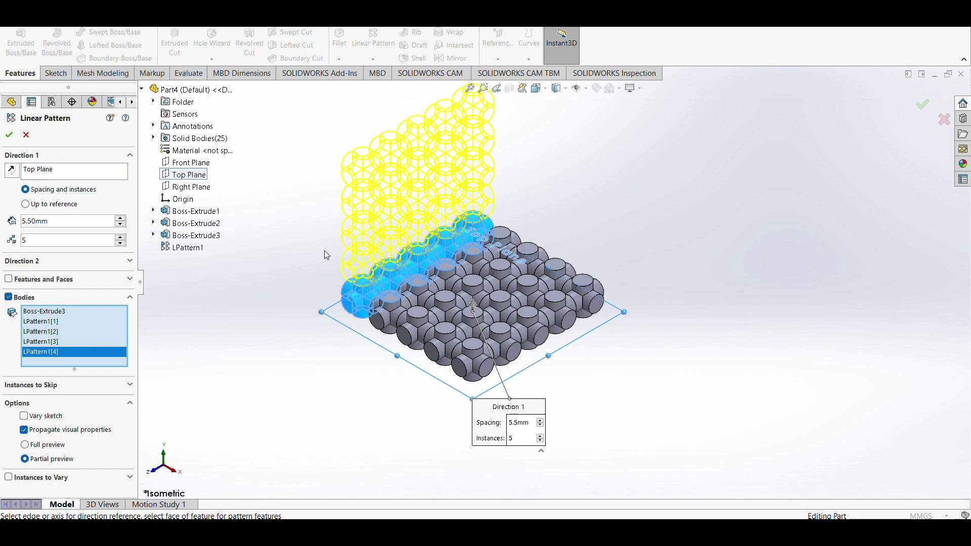
- Select all 25 bodies from the list and accept, producing the 125-body lattice
click(154, 139)
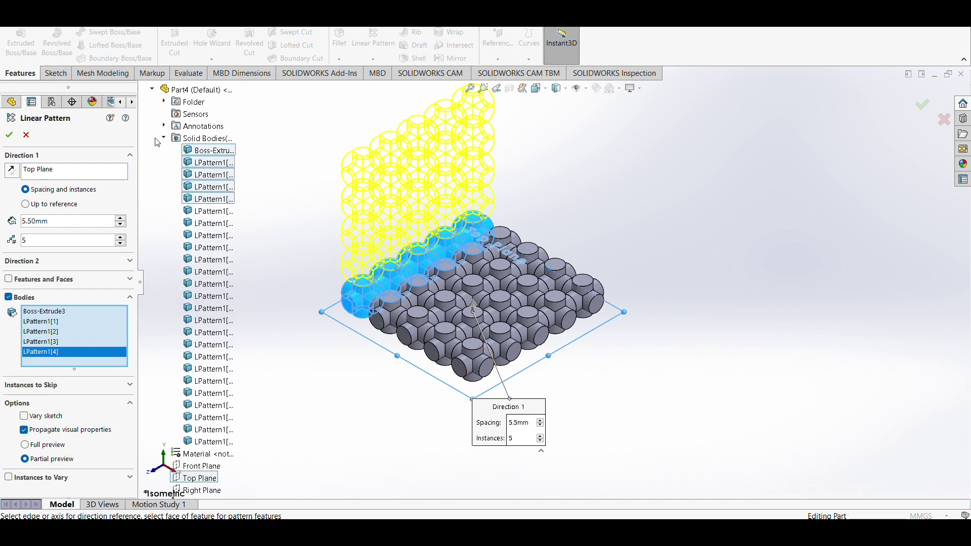
click(212, 150)
click(212, 150)
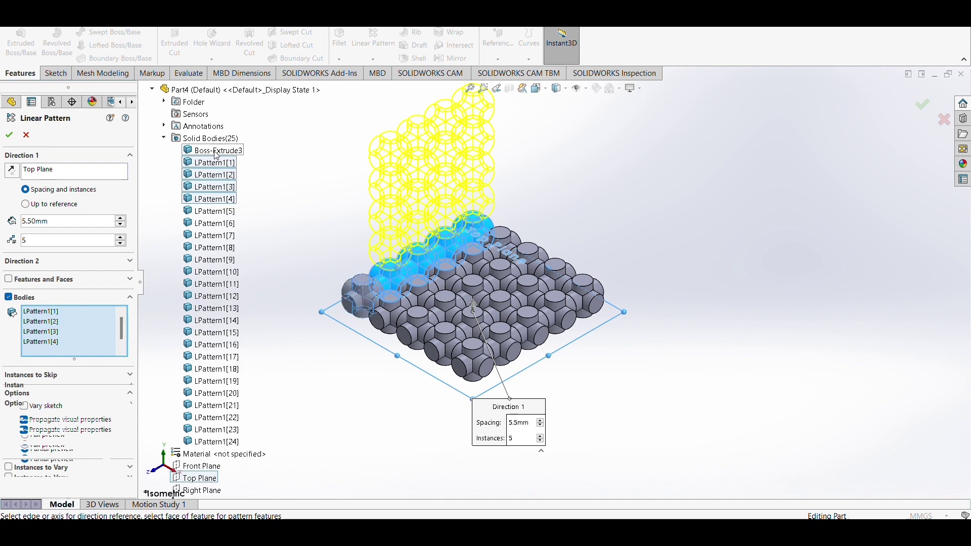
click(209, 162)
click(214, 175)
click(214, 187)
click(214, 199)
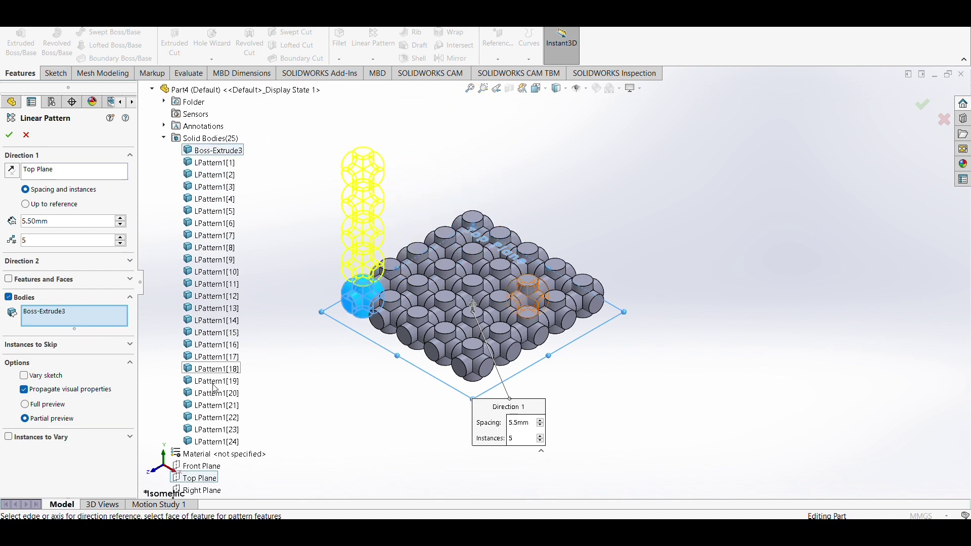
shift+click(215, 442)
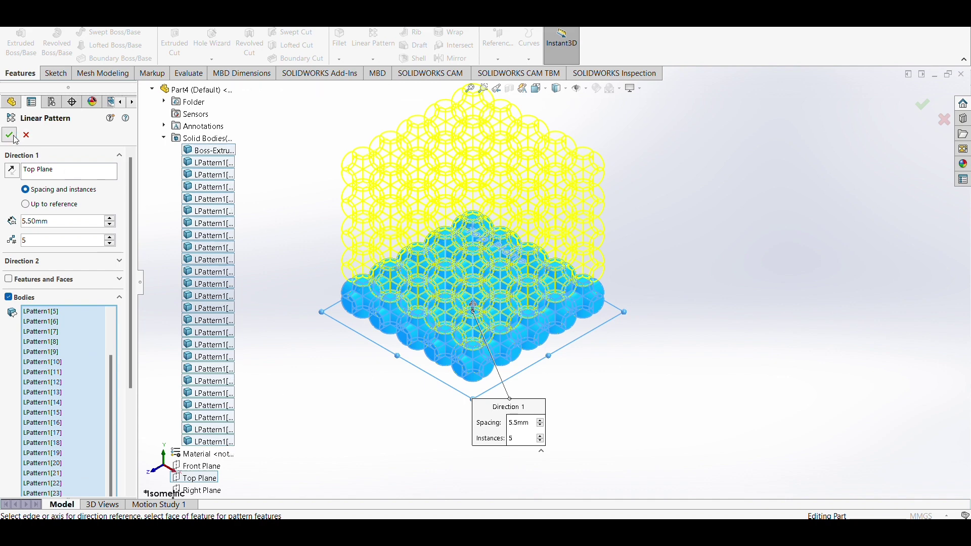
key(Return)
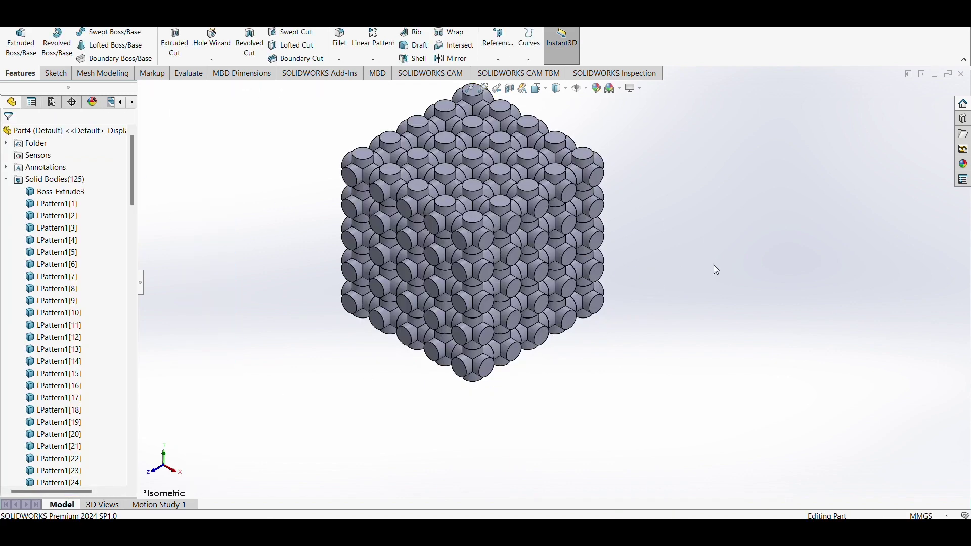
- Rotate the 125-cell lattice cube from a corner view to a near-front view
key(Up)
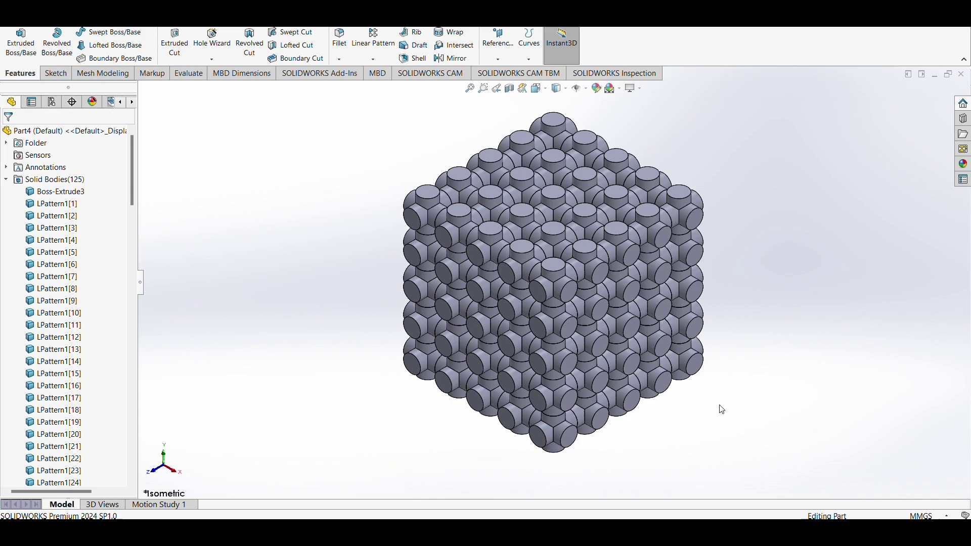
middle_drag(736, 454, 735, 407)
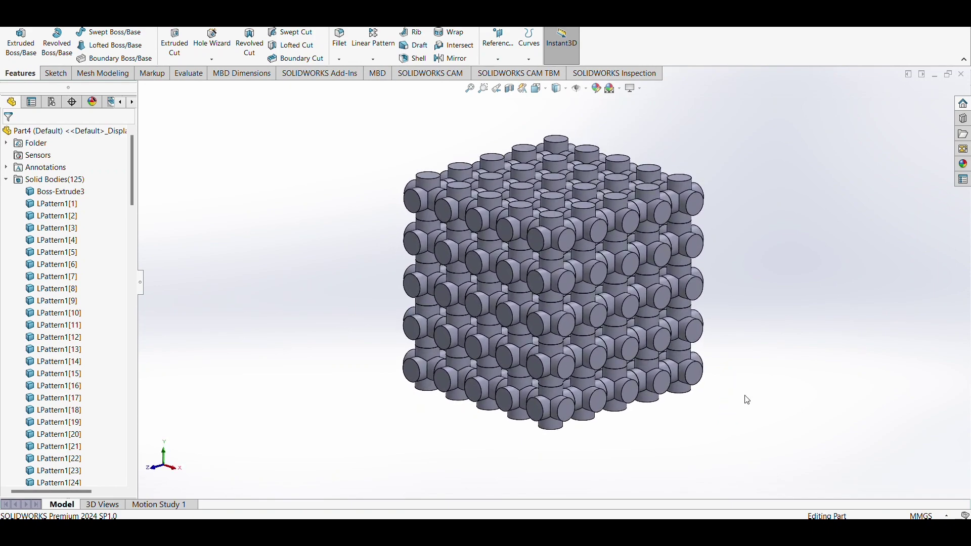